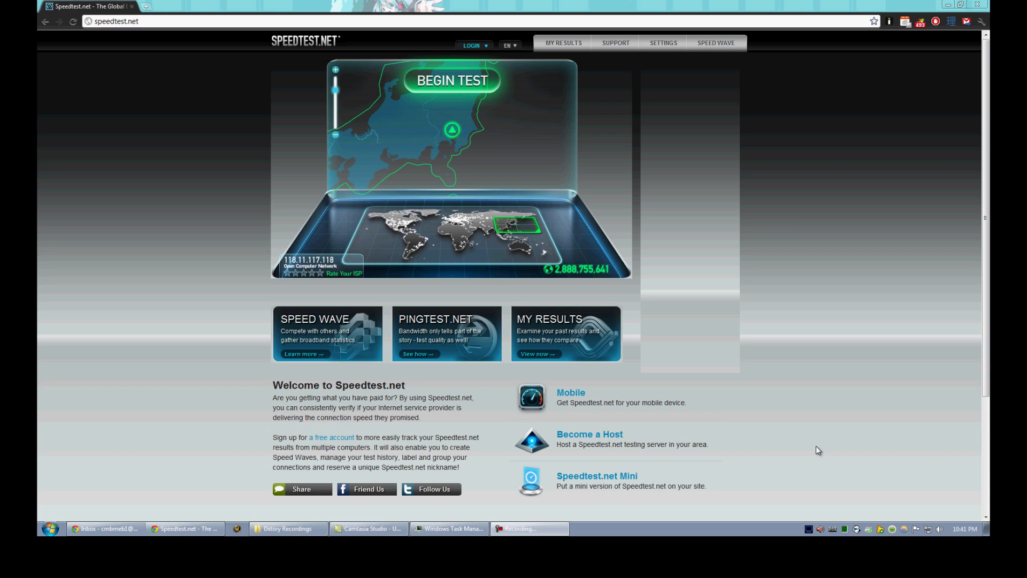
- Open xsplit.com in a new browser tab and locate the XSplit download
left_click(42, 532)
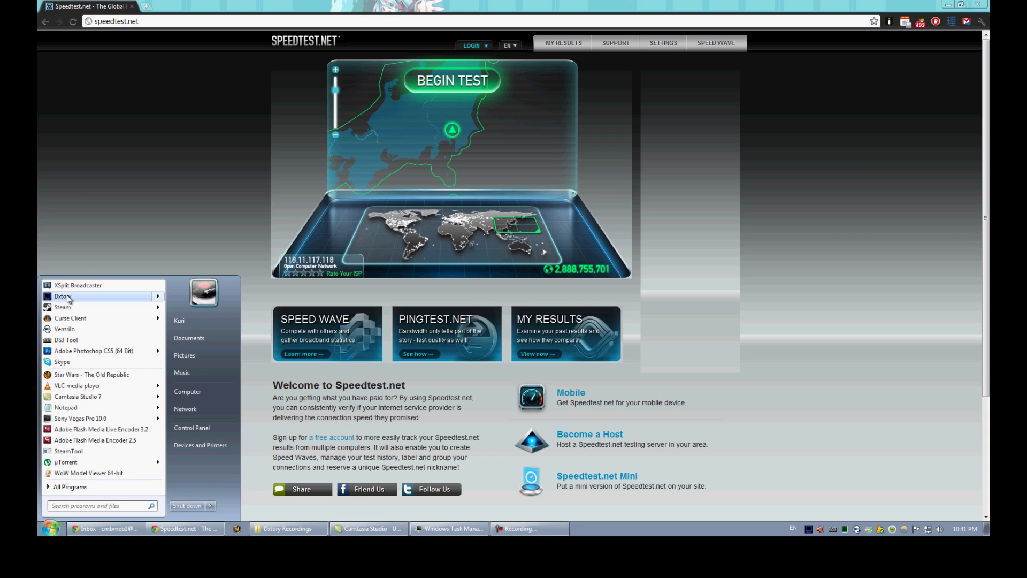
left_click(146, 7)
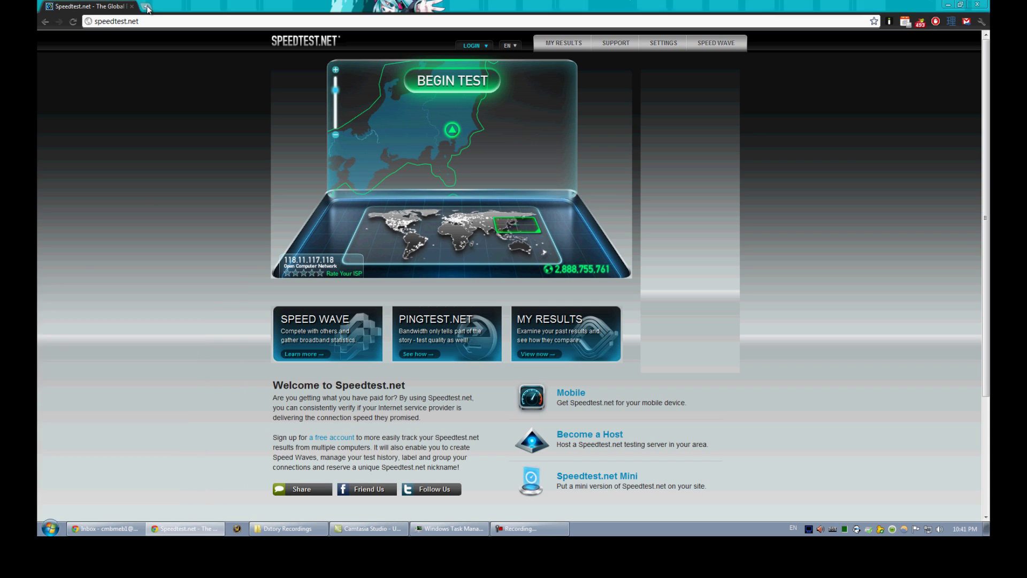
left_click(147, 6)
type("xsplit.co")
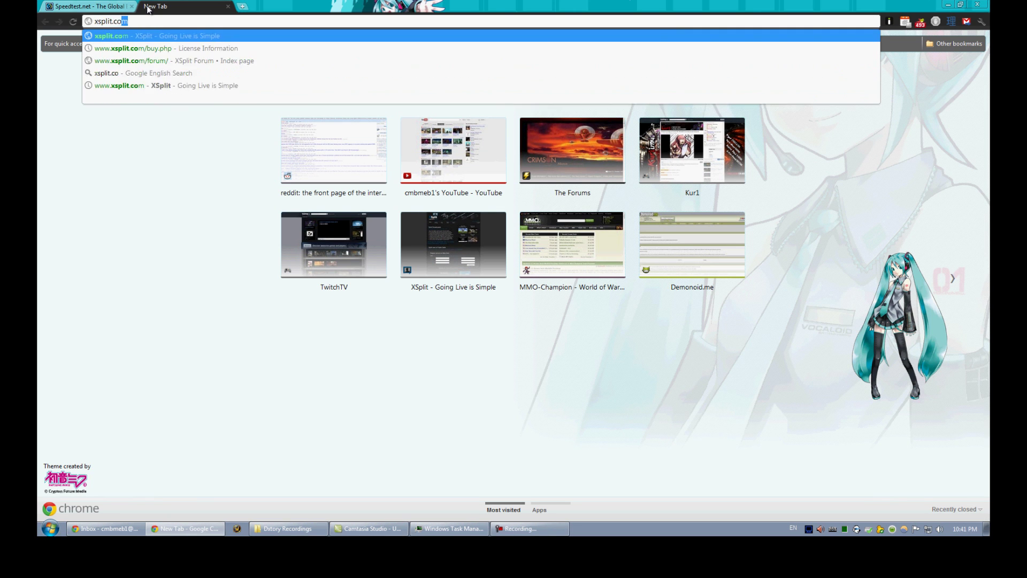
key("Return")
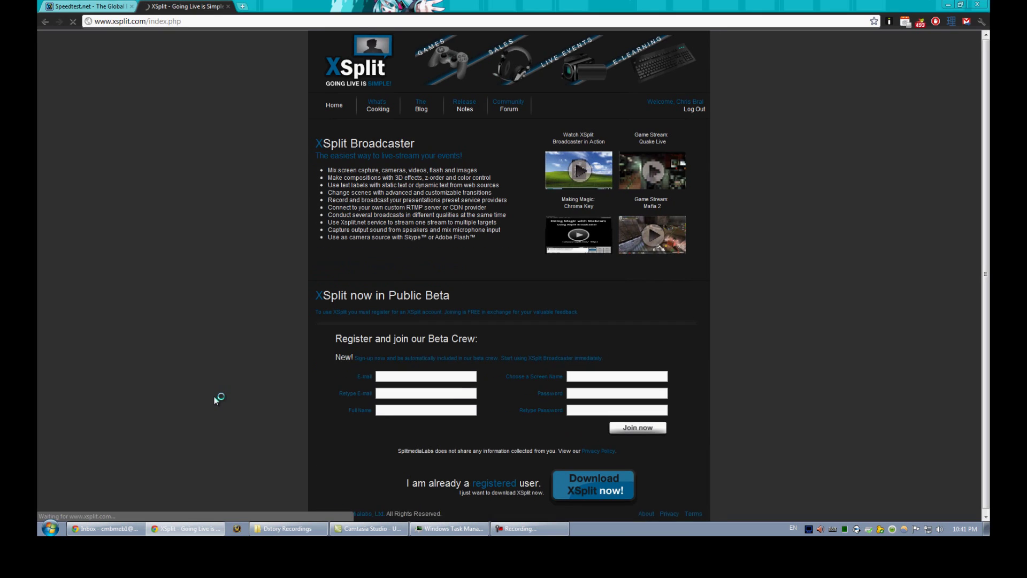
scroll(320, 397, "down", 1)
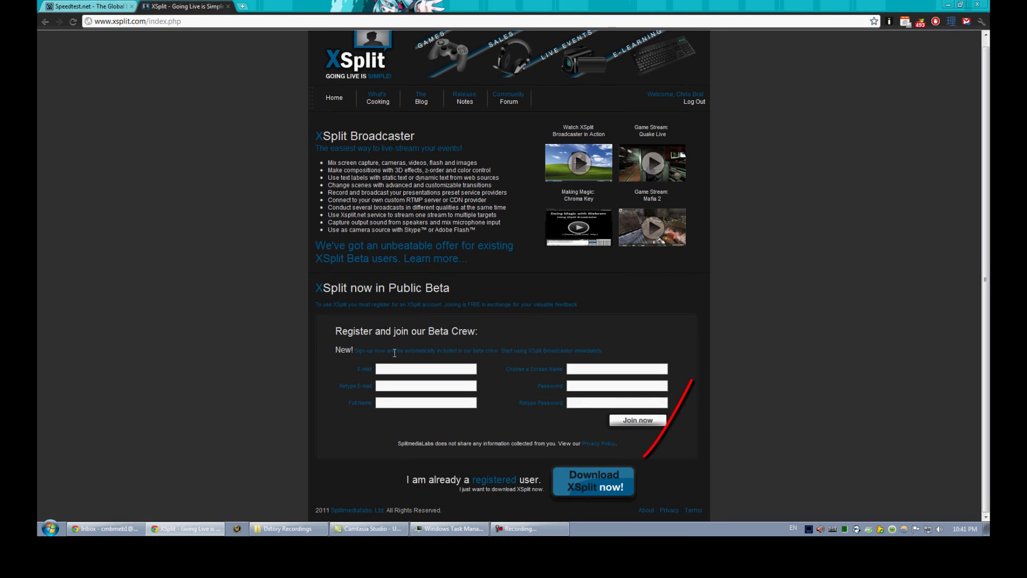
left_click(620, 488)
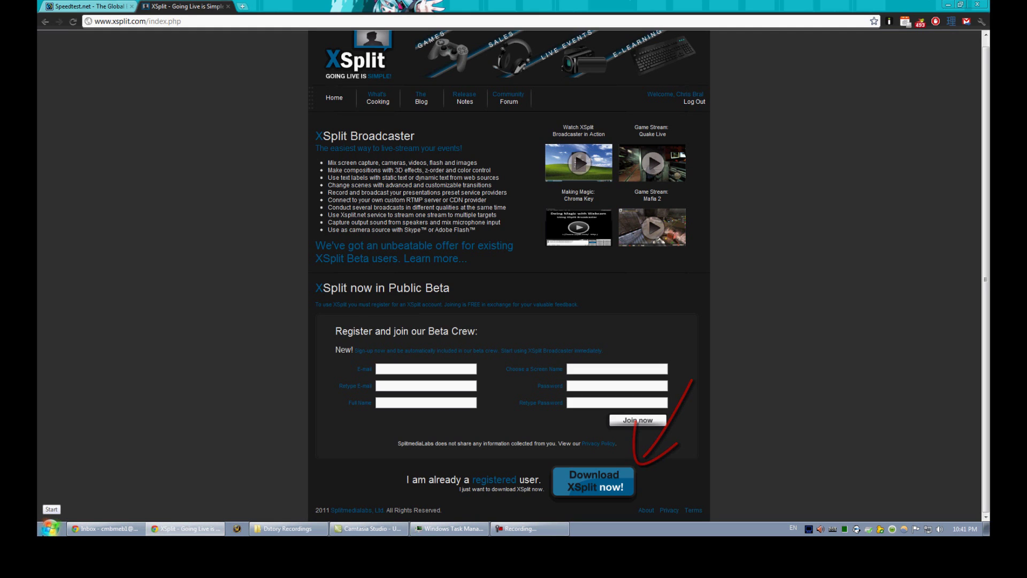
- Launch XSplit Broadcaster and check the microphone and speaker volume controls
left_click(50, 527)
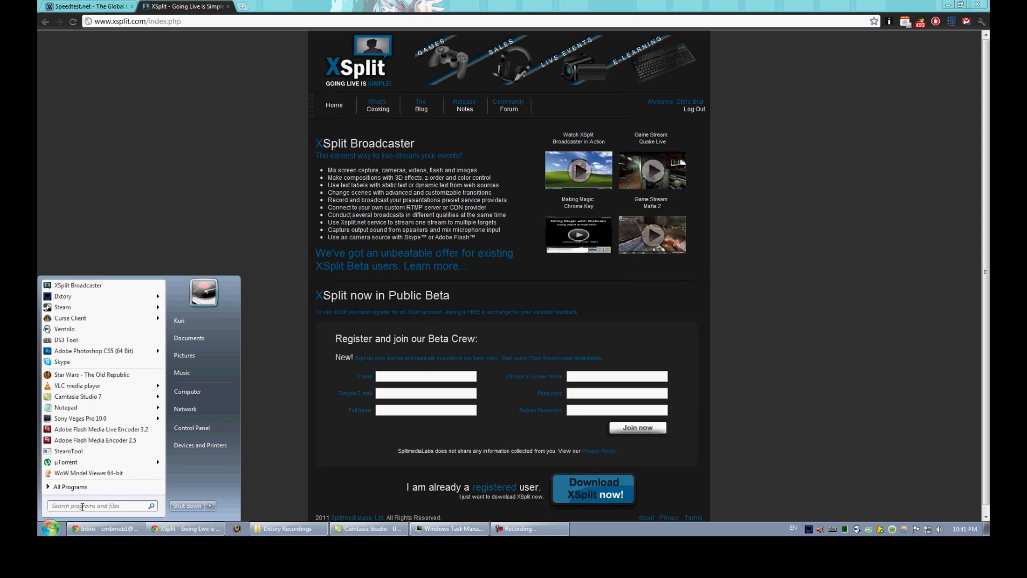
left_click(110, 284)
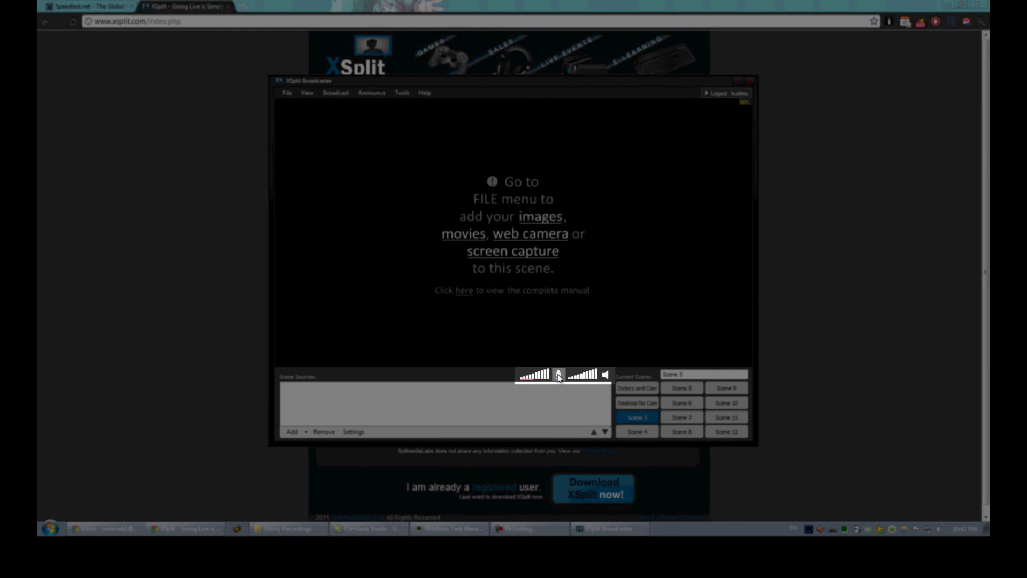
left_click_drag(598, 376, 581, 380)
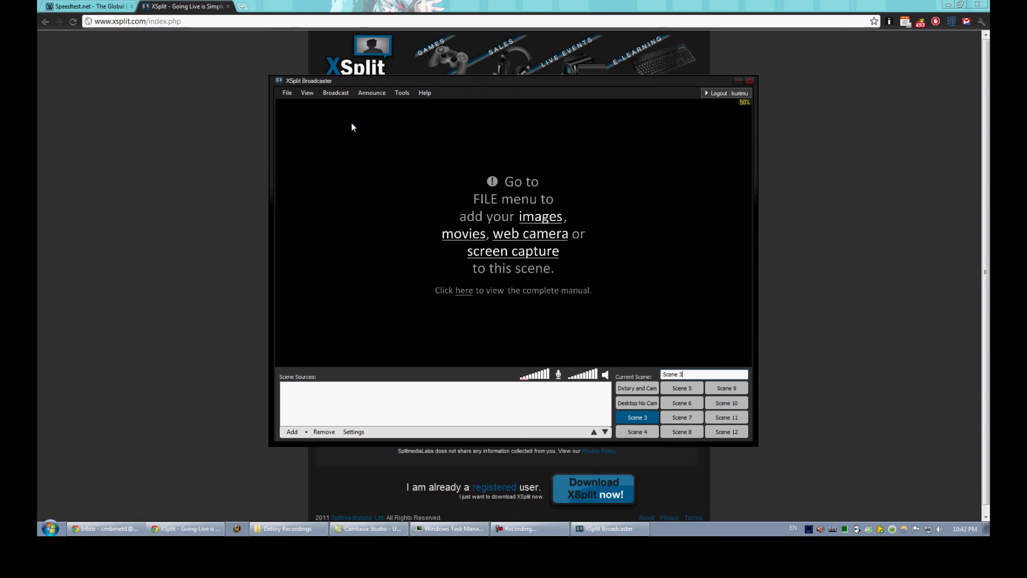
- Examine the stage's resolution, frame rate, transition and viewport scale options
left_click(308, 93)
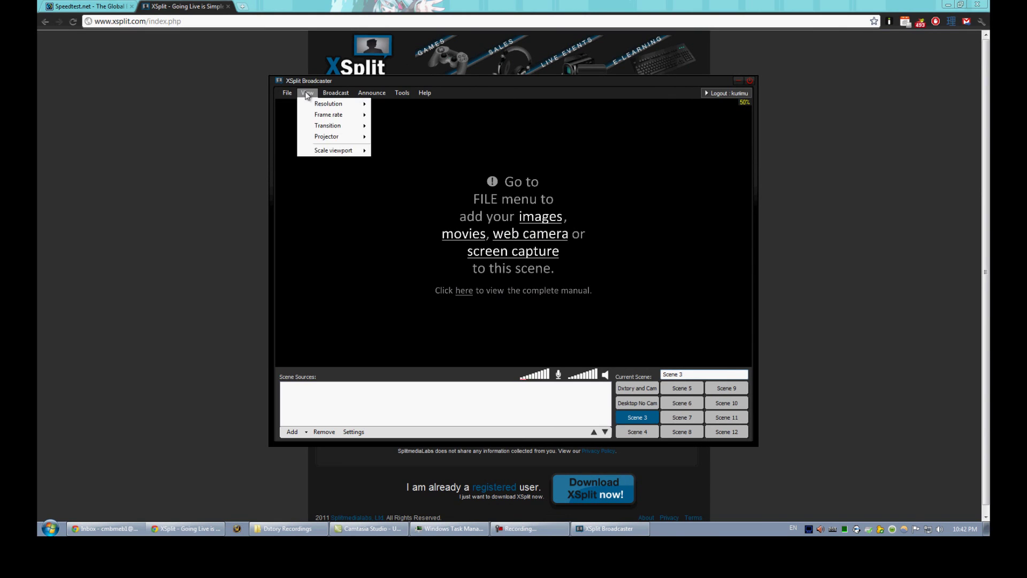
mouse_move(313, 106)
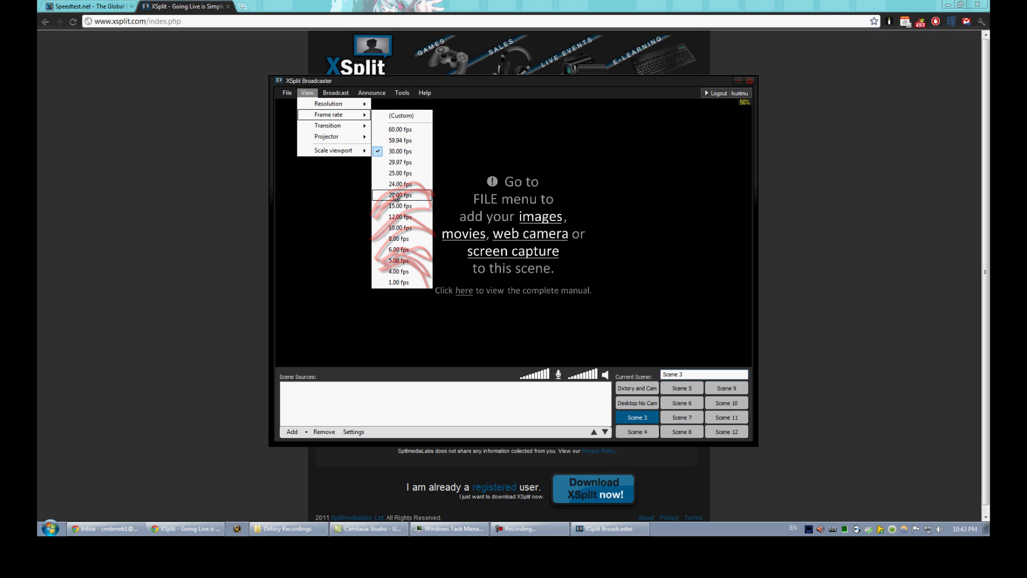
mouse_move(346, 128)
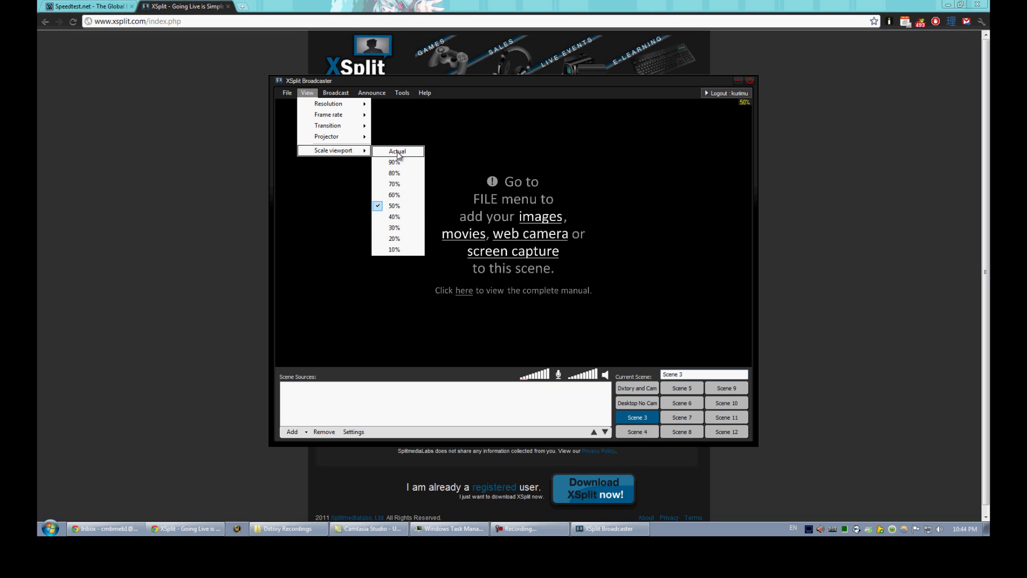
left_click(307, 93)
left_click(310, 94)
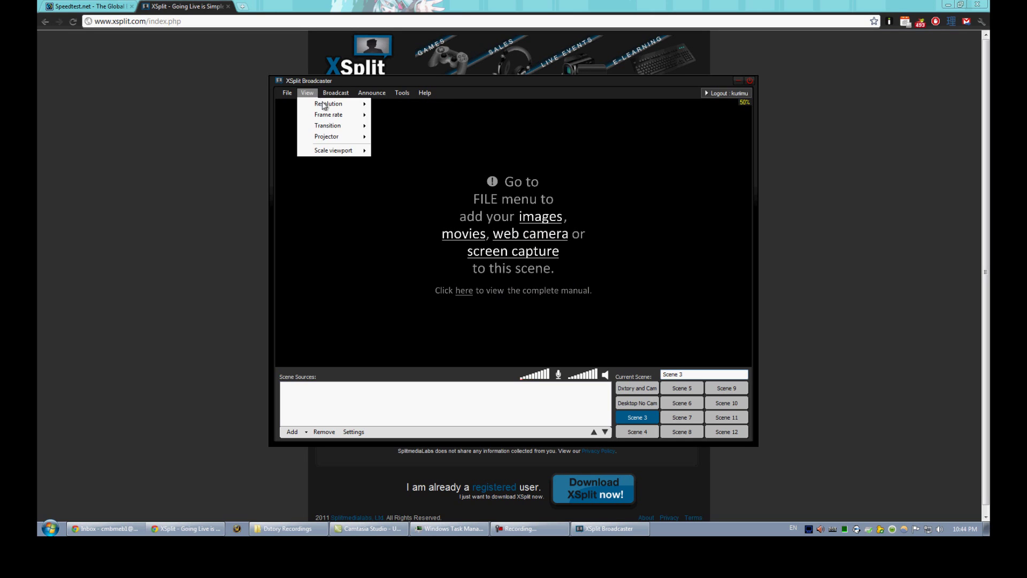
left_click(401, 234)
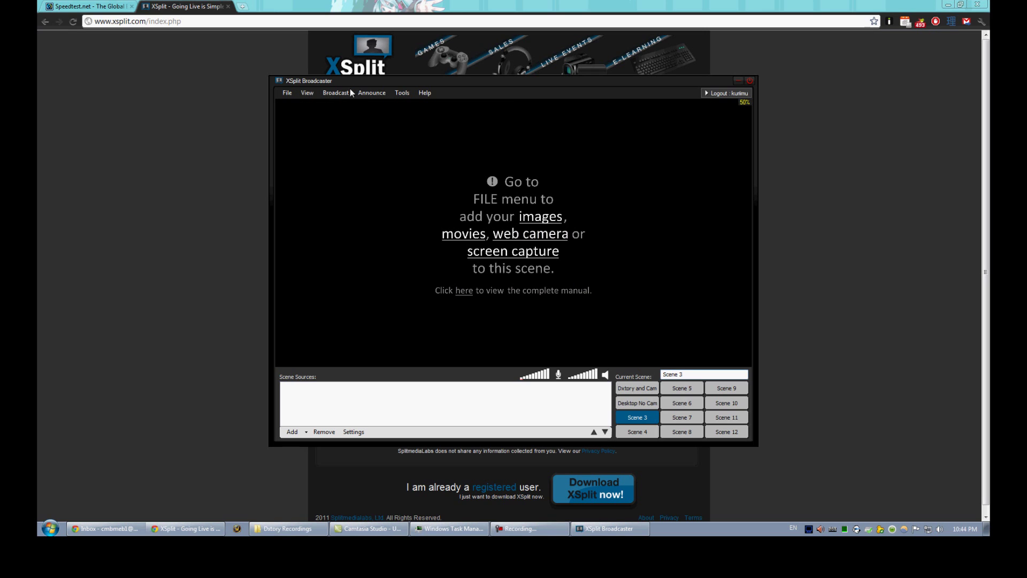
- Scale the viewport to its actual size and return it to 50%
left_click(307, 93)
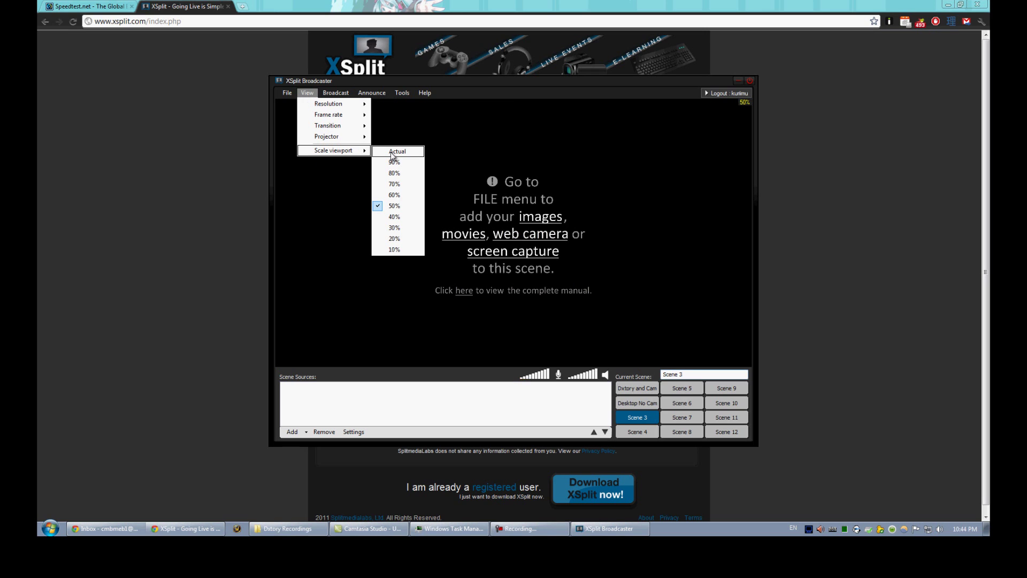
left_click(391, 152)
left_click(77, 18)
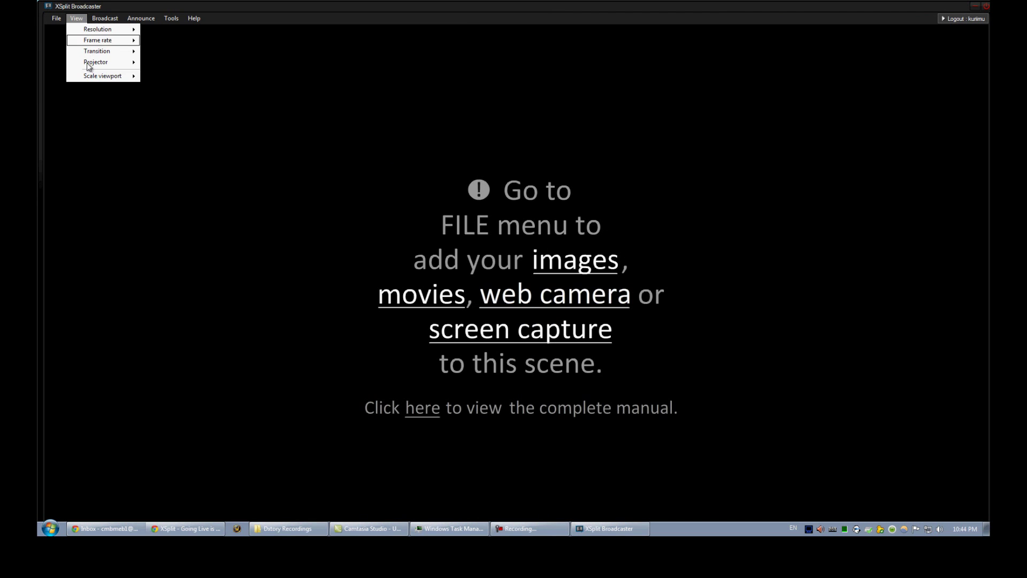
mouse_move(102, 75)
left_click(172, 133)
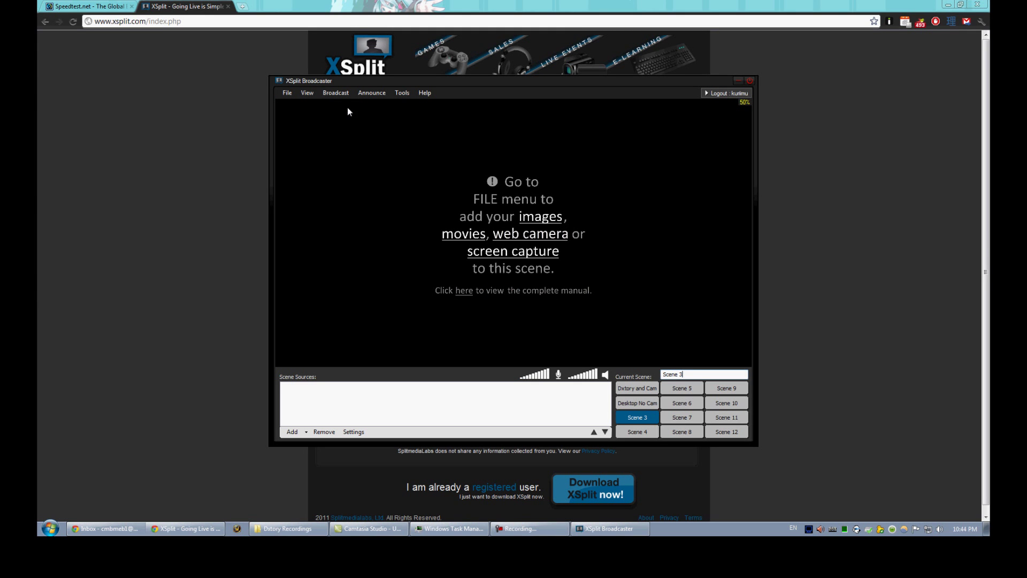
- Open the broadcast channel settings and look up the UStream plugin in the Broadcast Plugin Store
left_click(350, 93)
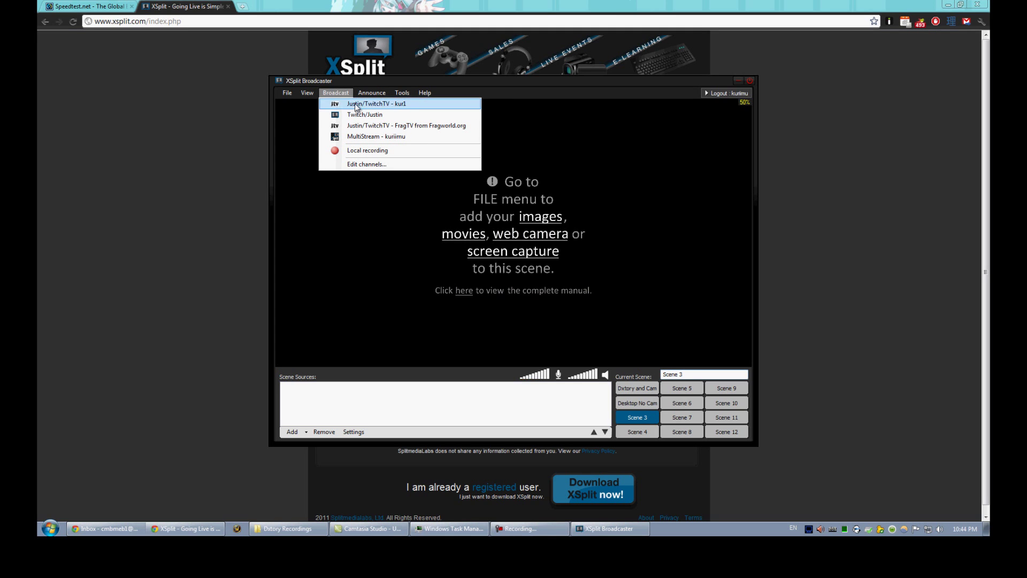
left_click(352, 164)
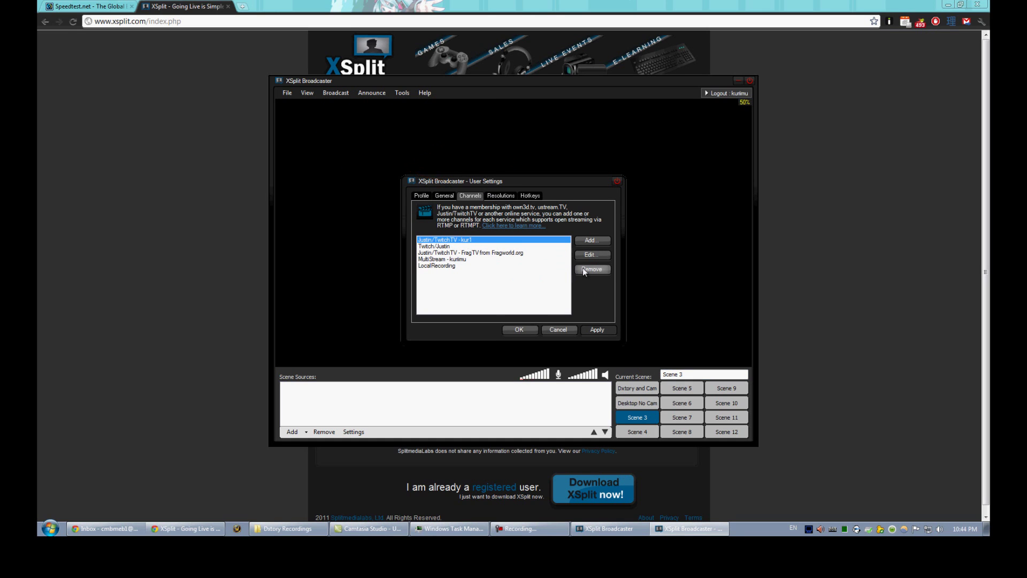
left_click(591, 239)
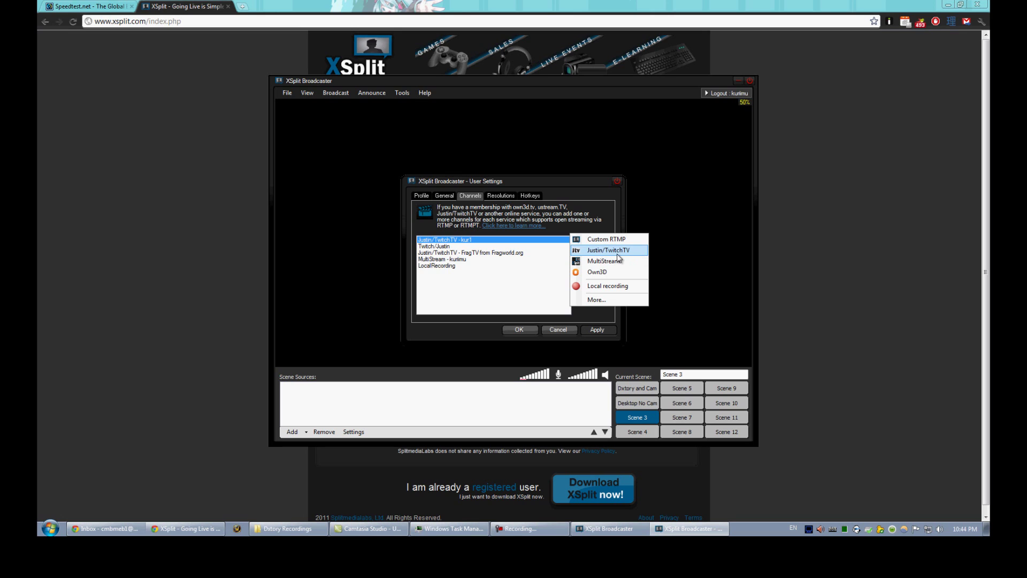
left_click(602, 300)
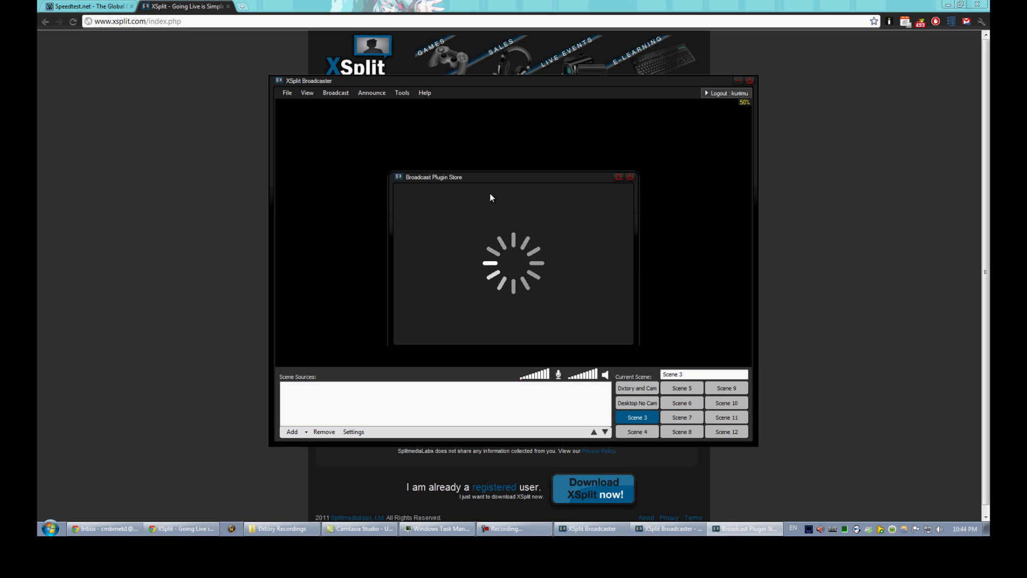
scroll(627, 214, "down", 5)
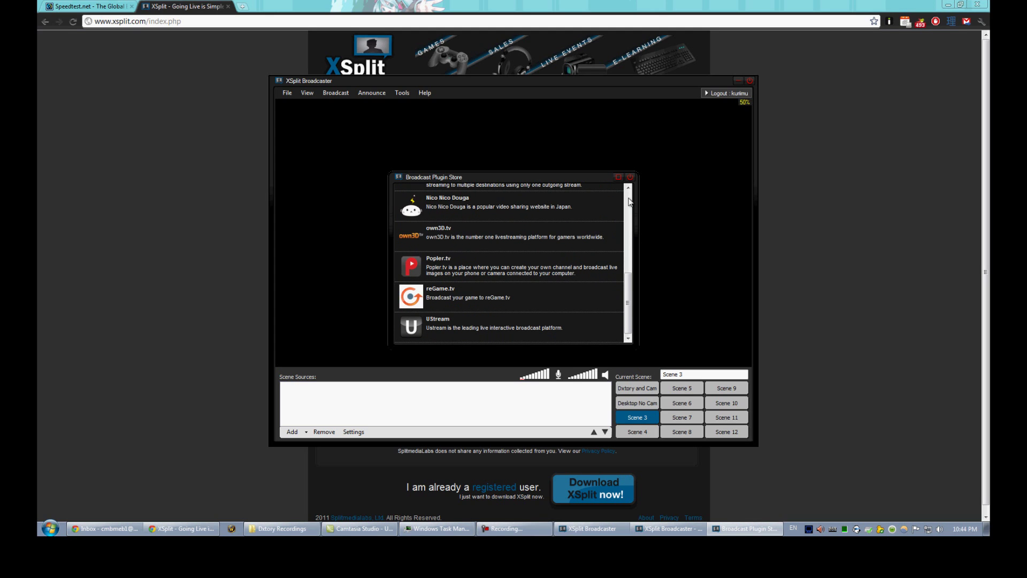
left_click(494, 321)
left_click(604, 334)
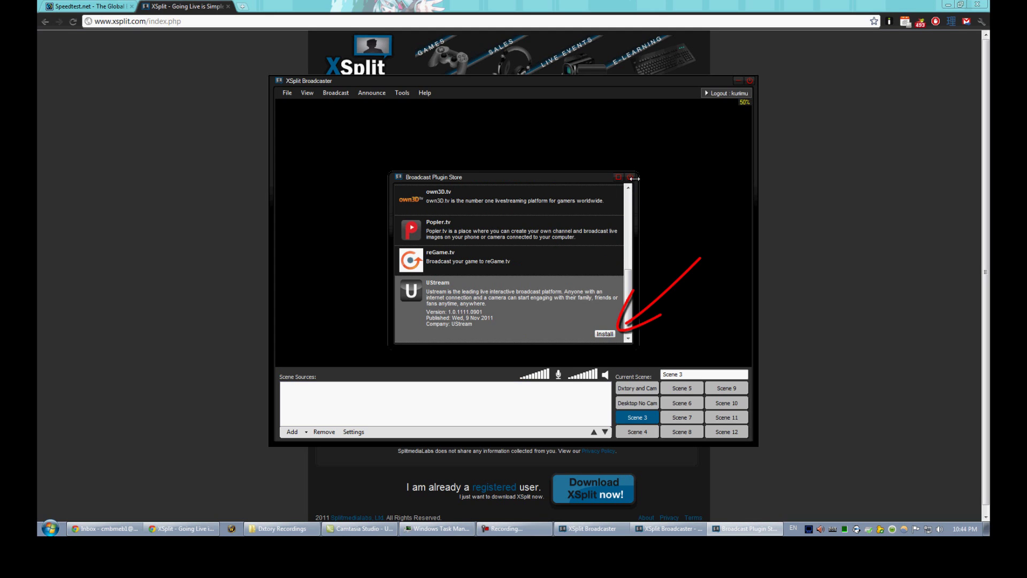
- Add a Justin/TwitchTV channel and enter the account's username and password
left_click(591, 240)
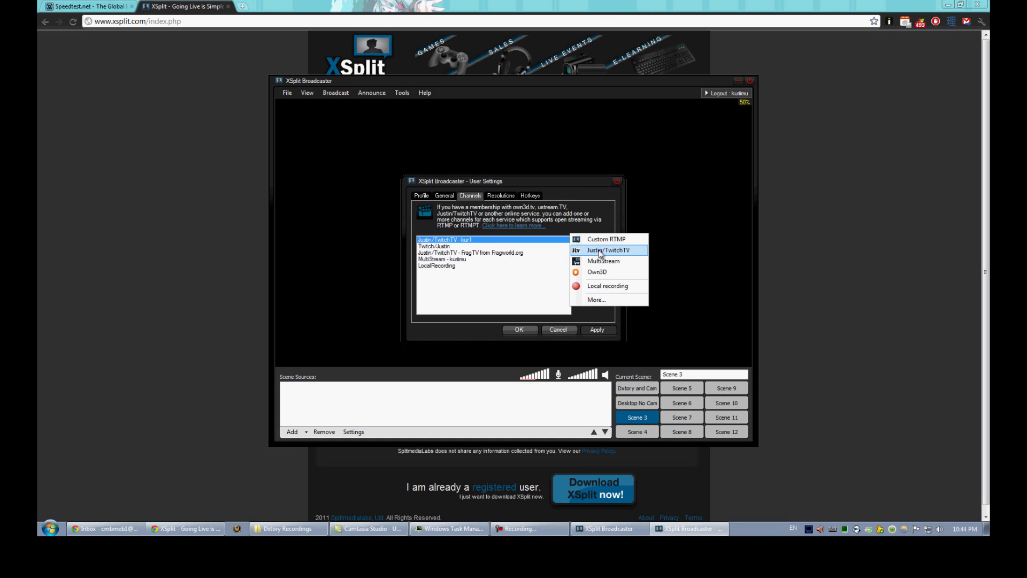
left_click(600, 250)
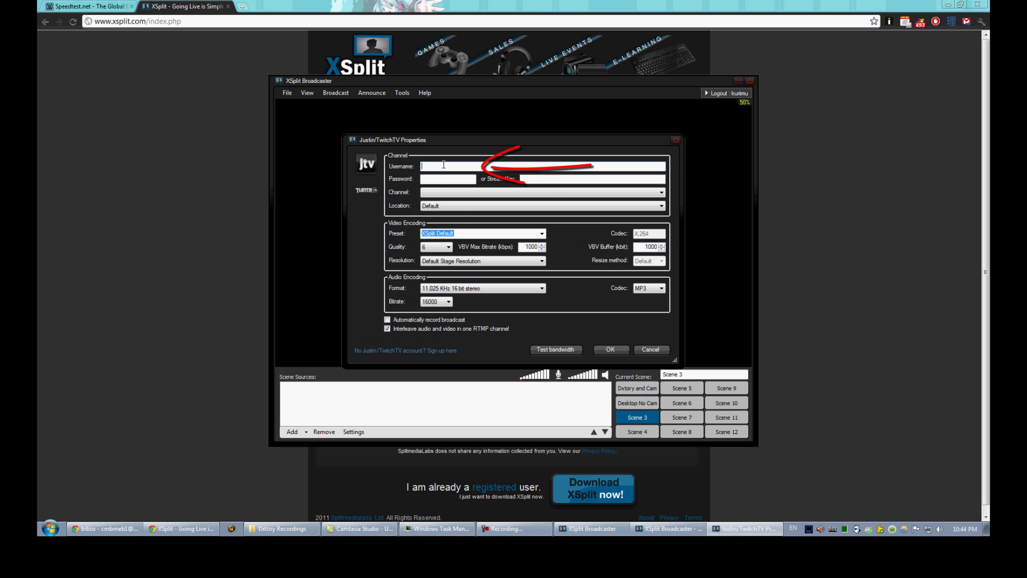
type("kur1")
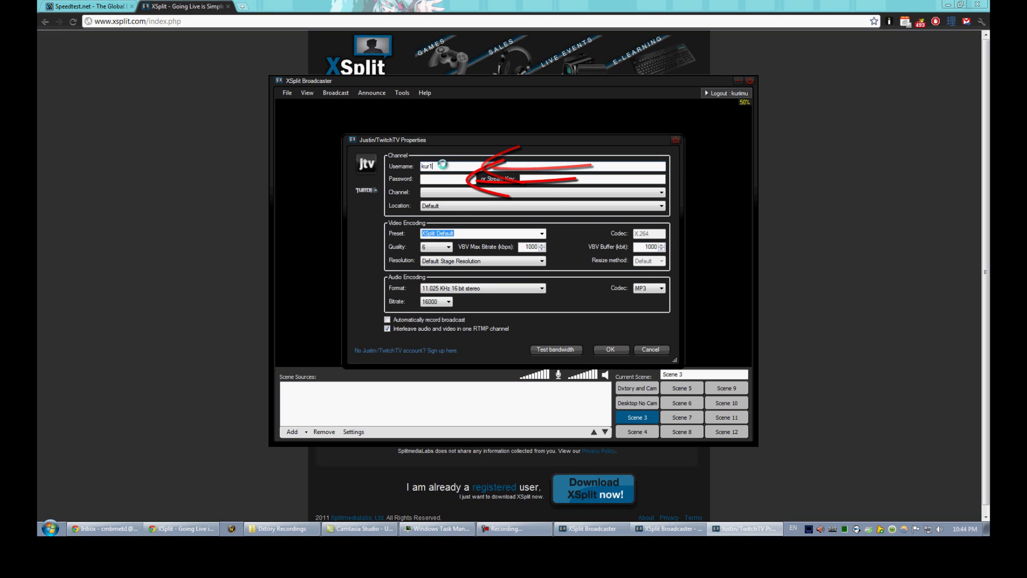
key("Tab")
type("******")
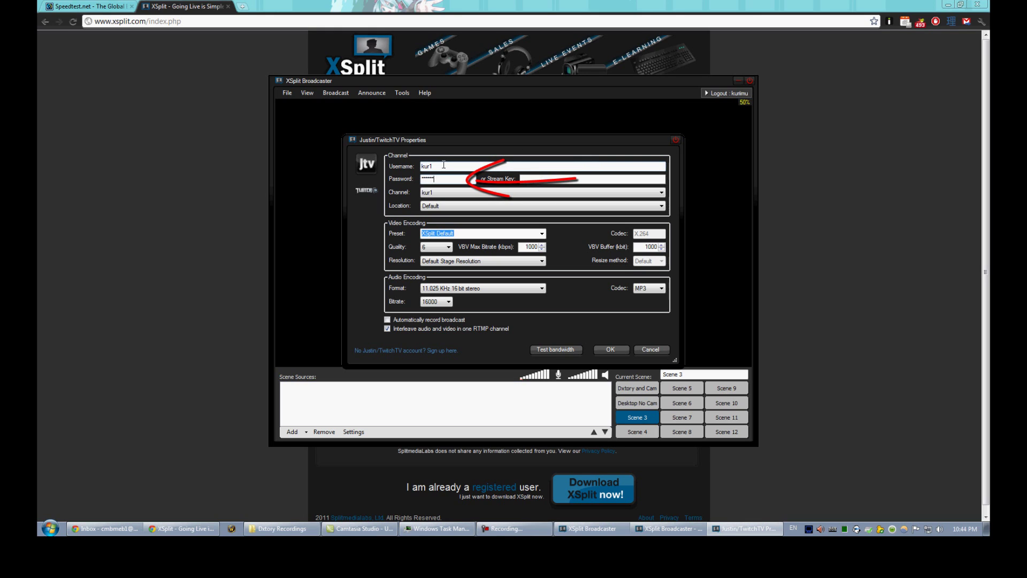
type("**")
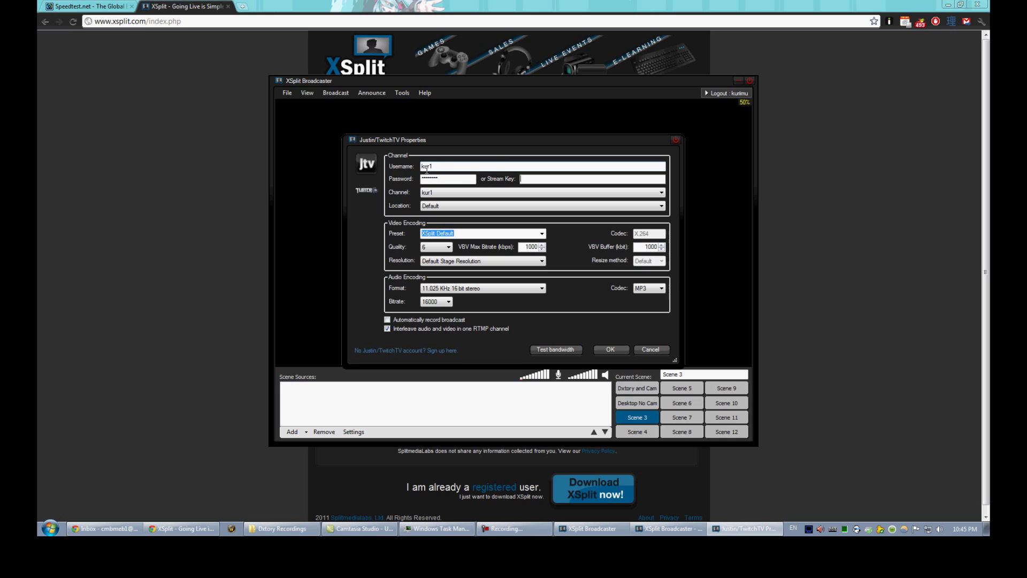
- Set the Justin/TwitchTV channel's server location to Los Angeles Primary
left_click(437, 205)
left_click(437, 194)
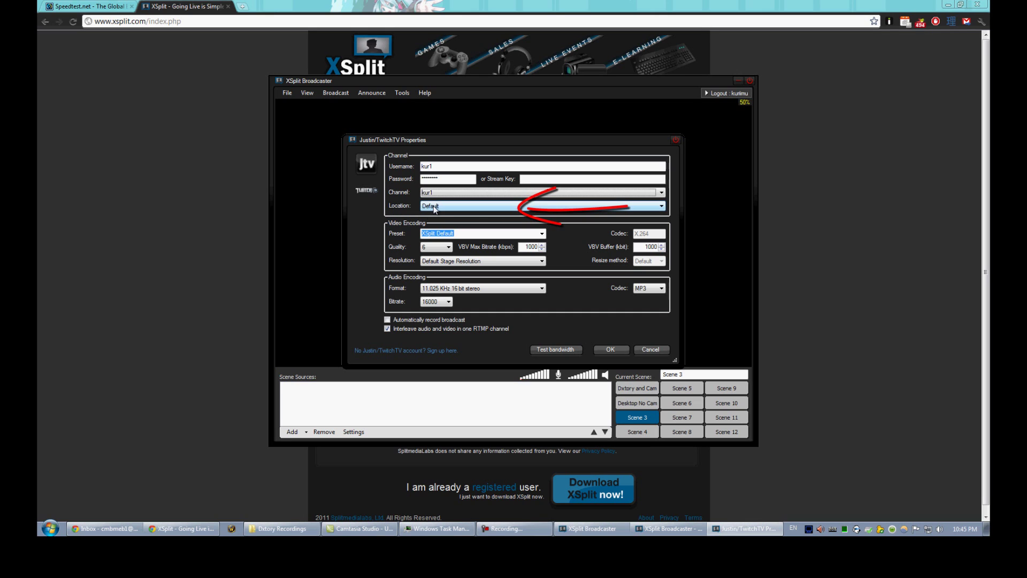
left_click(433, 206)
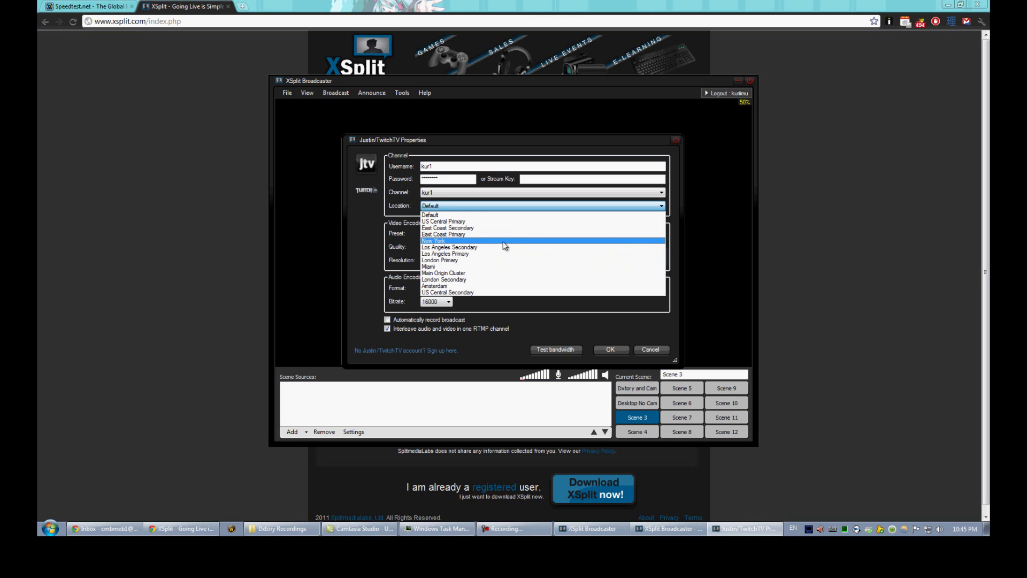
left_click(479, 254)
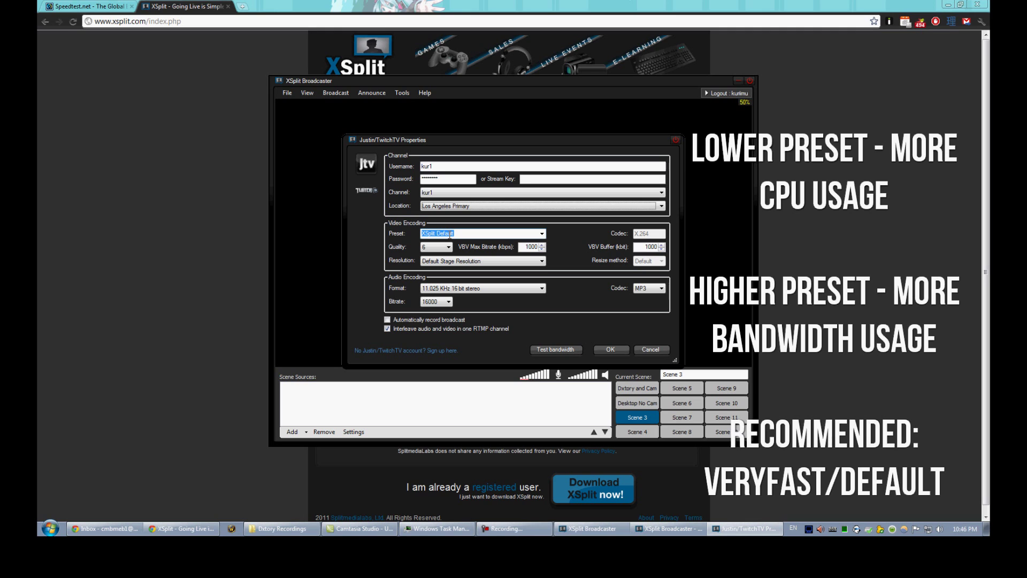
- Set the video encoding preset to veryfast and the quality to 10
left_click(451, 234)
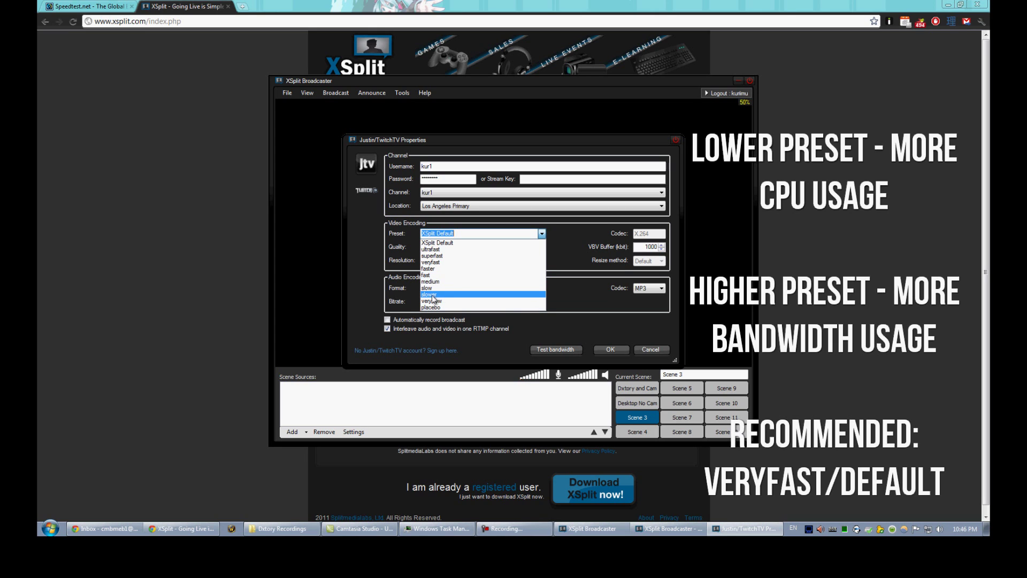
left_click(438, 262)
left_click(447, 247)
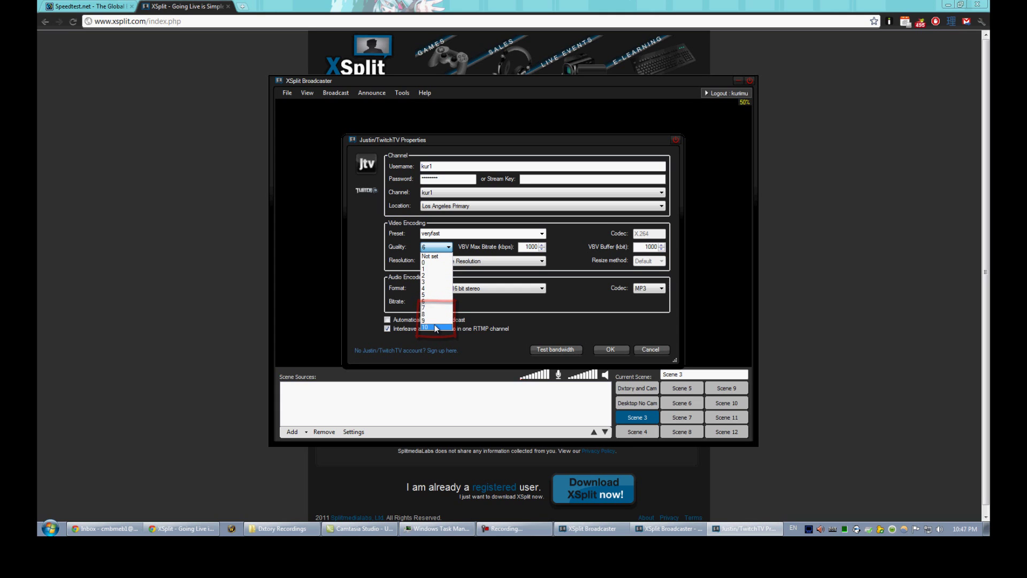
left_click(435, 328)
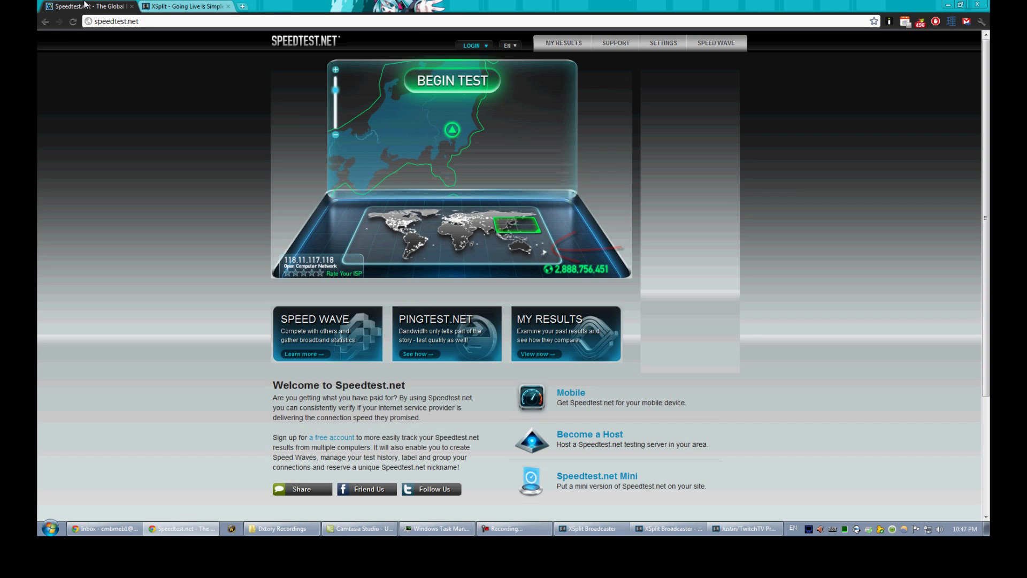
- Switch to Speedtest.net and run a speed test against the Los Angeles, CA server, matching the channel's Los Angeles Primary location
left_click(85, 6)
left_click(512, 229)
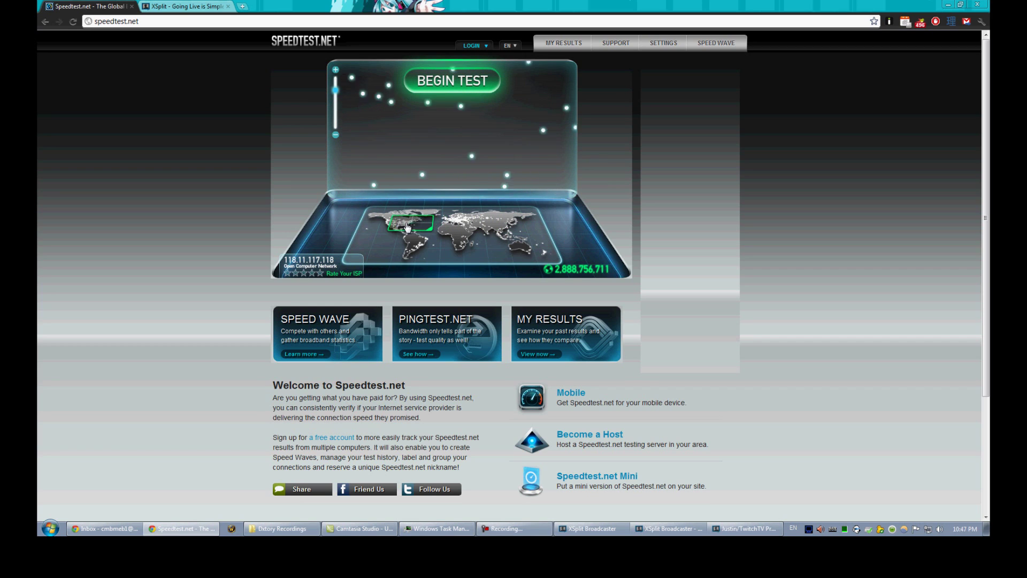
left_click(390, 231)
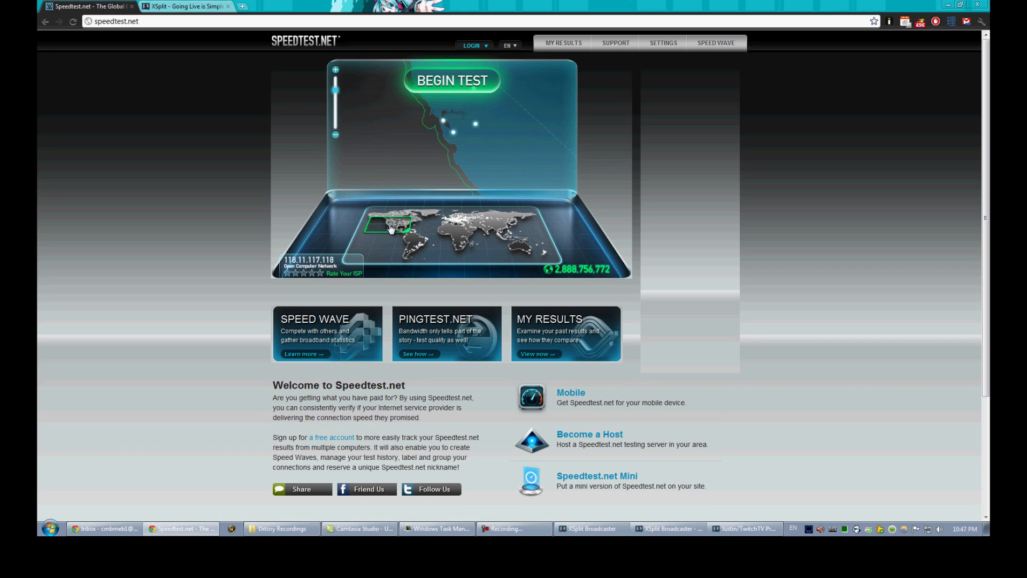
left_click(747, 528)
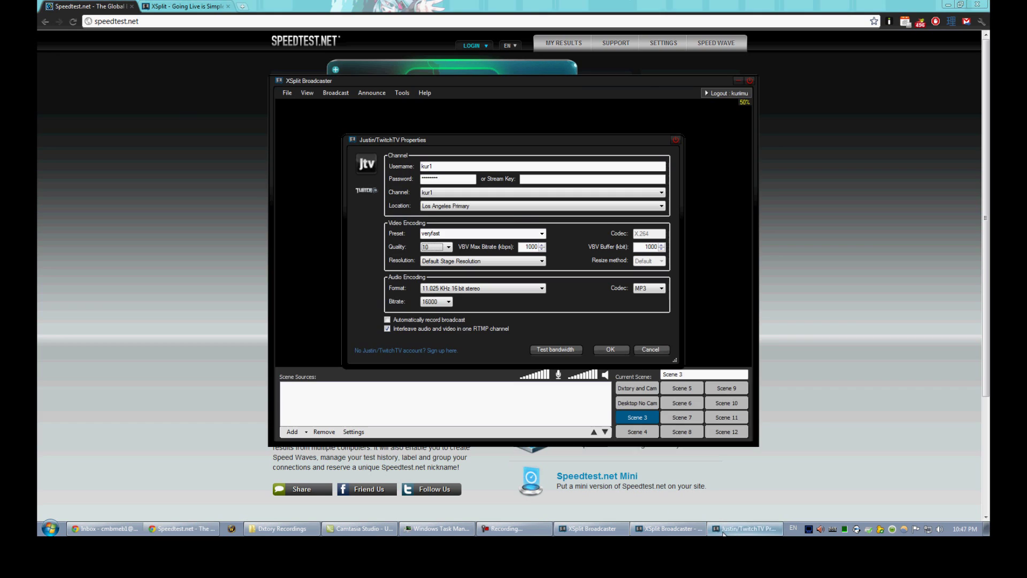
left_click(450, 207)
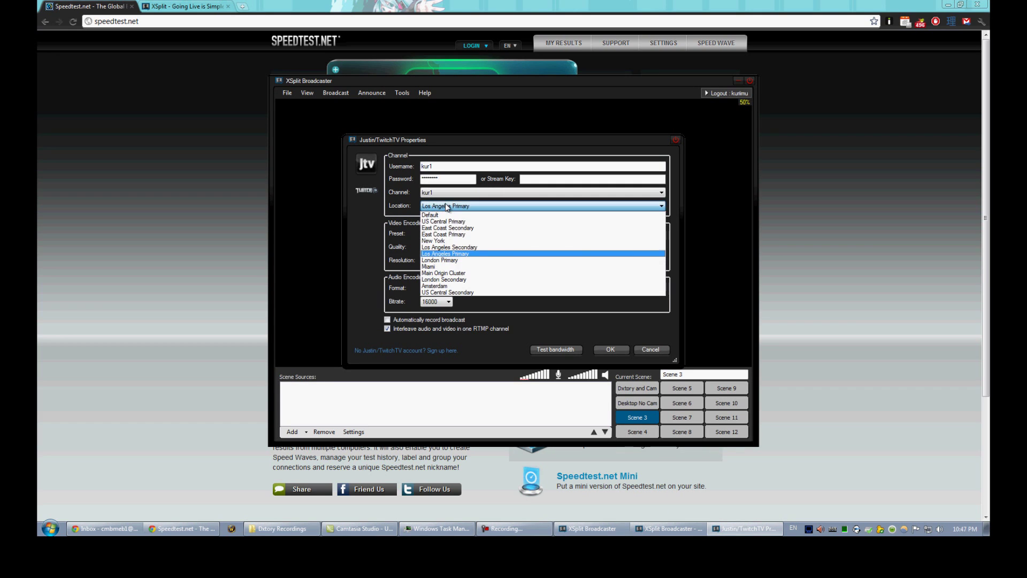
left_click(449, 207)
key("alt+Tab")
left_click(392, 229)
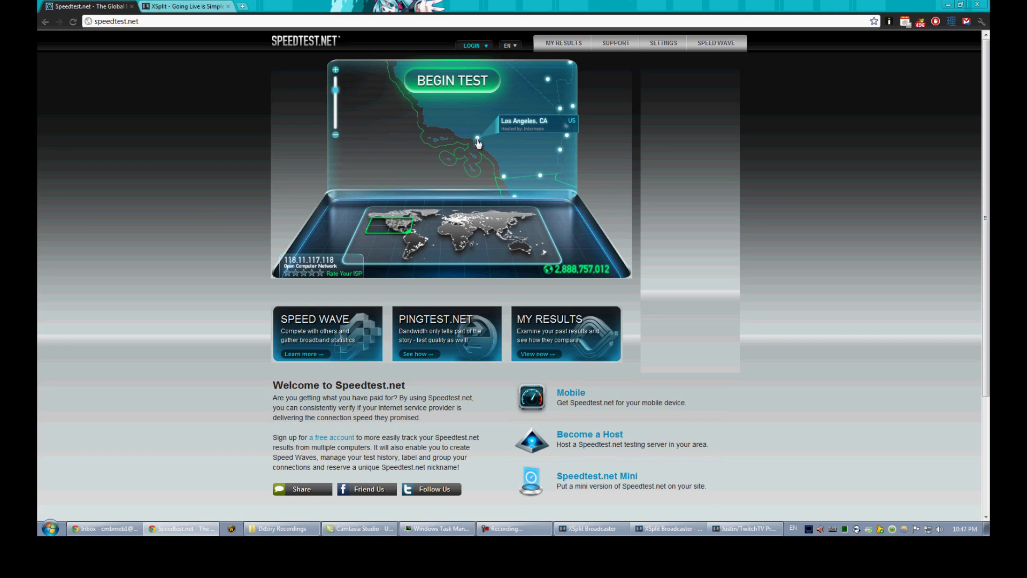
left_click(506, 124)
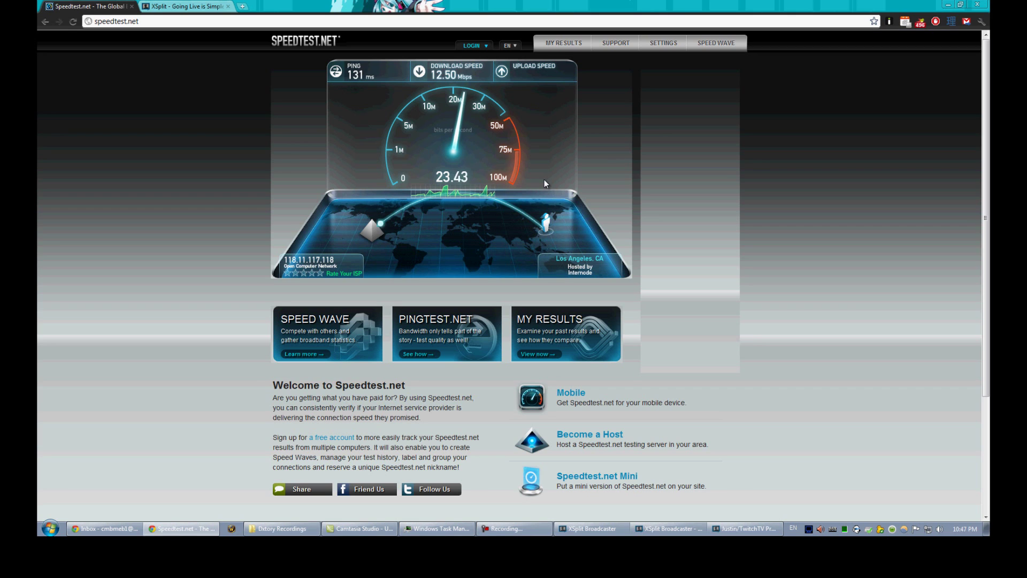
- Return to the Justin/TwitchTV properties in XSplit and set the VBV max bitrate to 2100 kbps
mouse_move(728, 526)
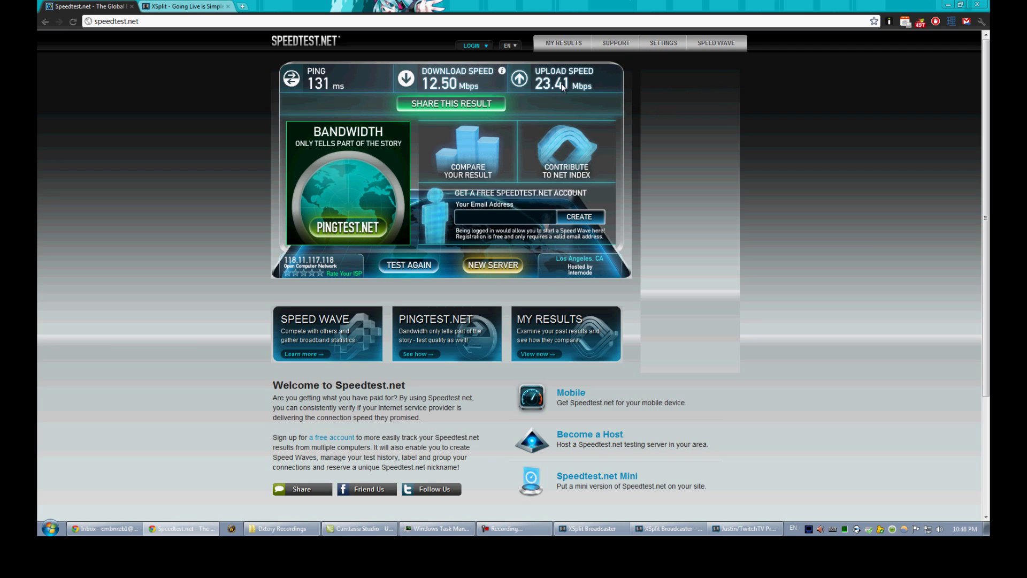
key("alt+Tab")
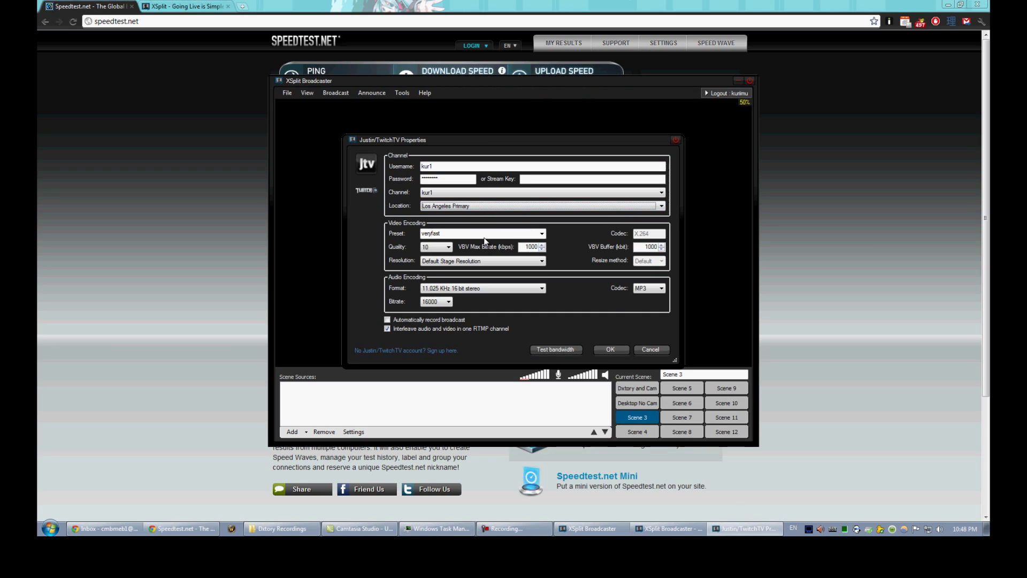
left_click(520, 247)
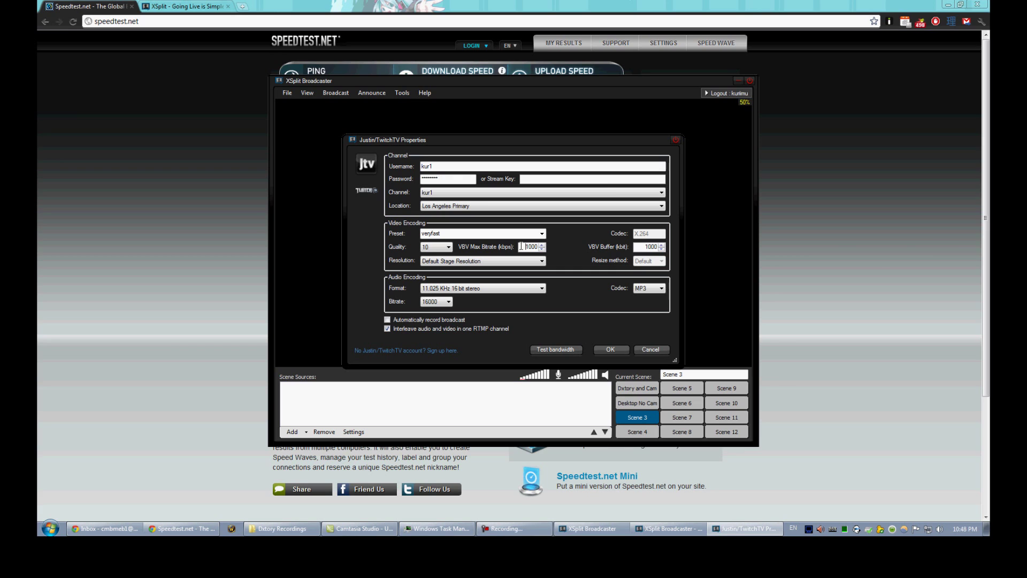
double_click(521, 247)
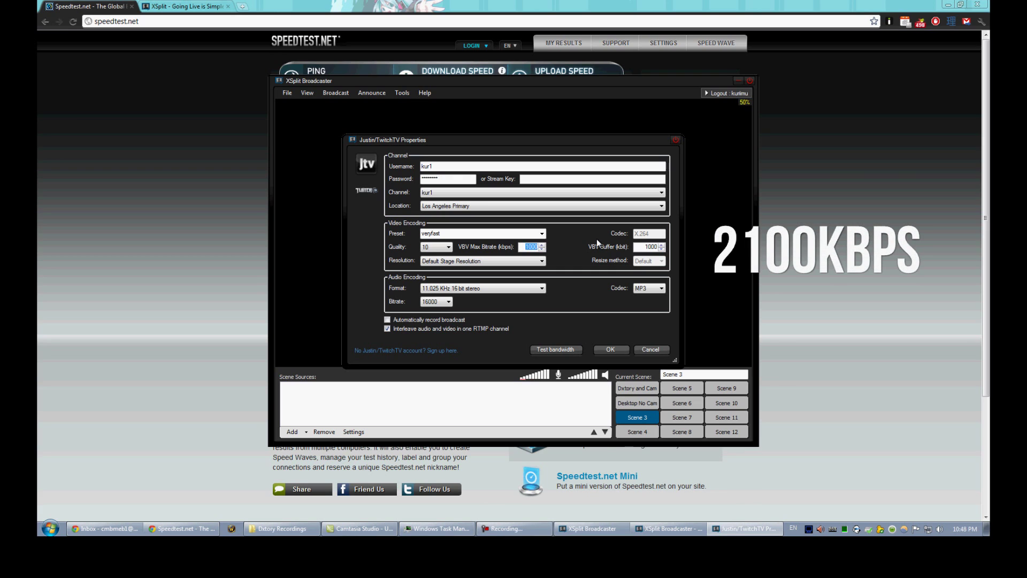
type("2100")
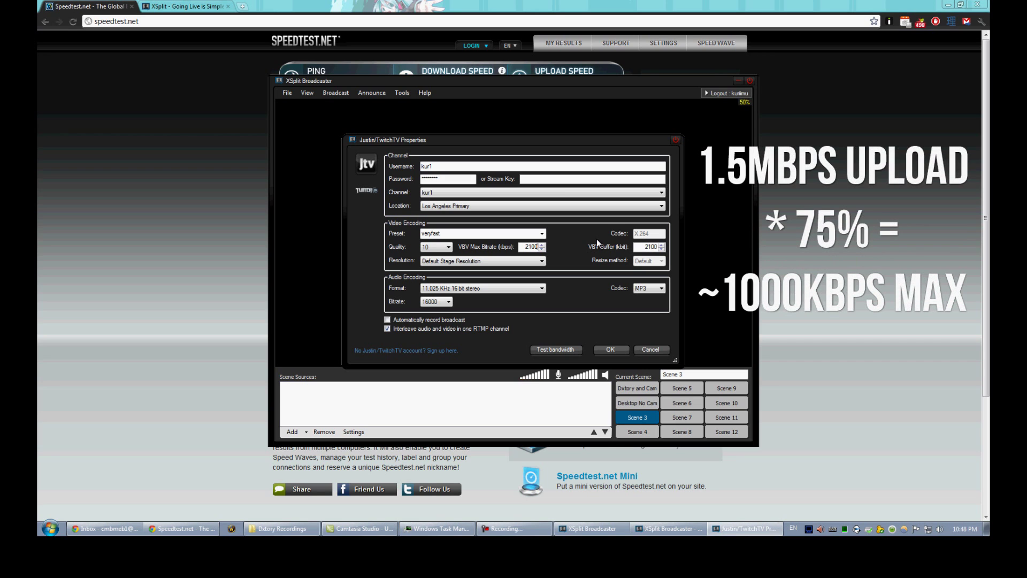
- Lower the VBV max bitrate to 1000 kbps, suiting an upload speed of about 1.5 Mbps
key("BackSpace")
key("BackSpace")
key("BackSpace")
key("BackSpace")
type("1000")
- Raise the VBV max bitrate back to 2100 kbps
key("BackSpace")
key("BackSpace")
key("BackSpace")
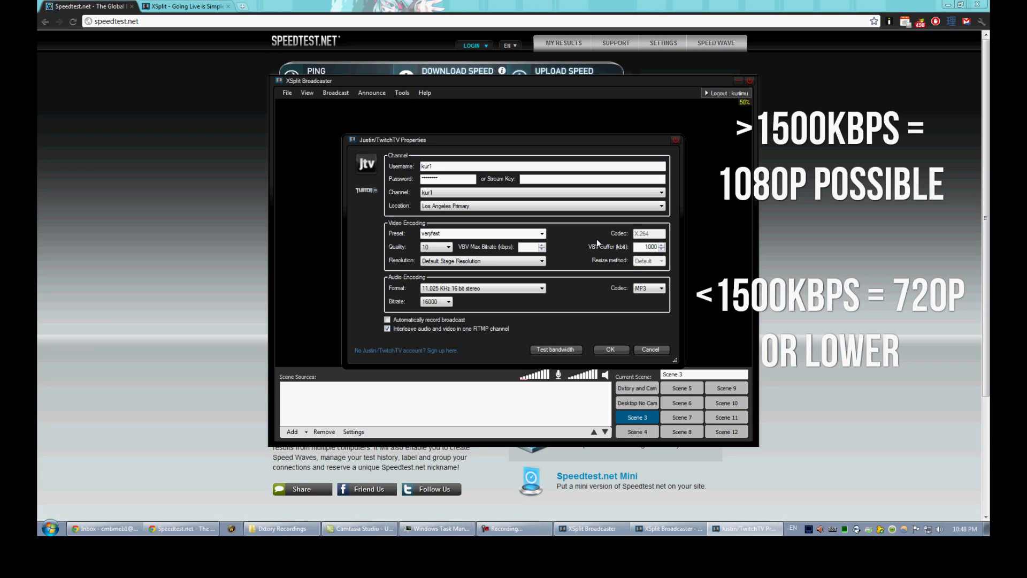
type("2100")
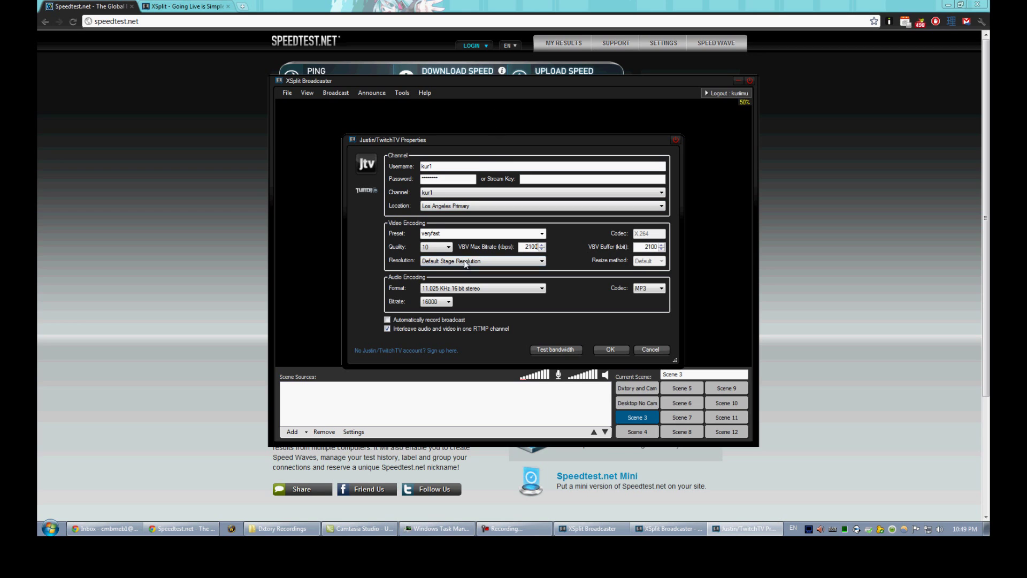
- Set the audio encoding format to 44.100 KHz 16 bit stereo and the audio bitrate to 128000
left_click(463, 290)
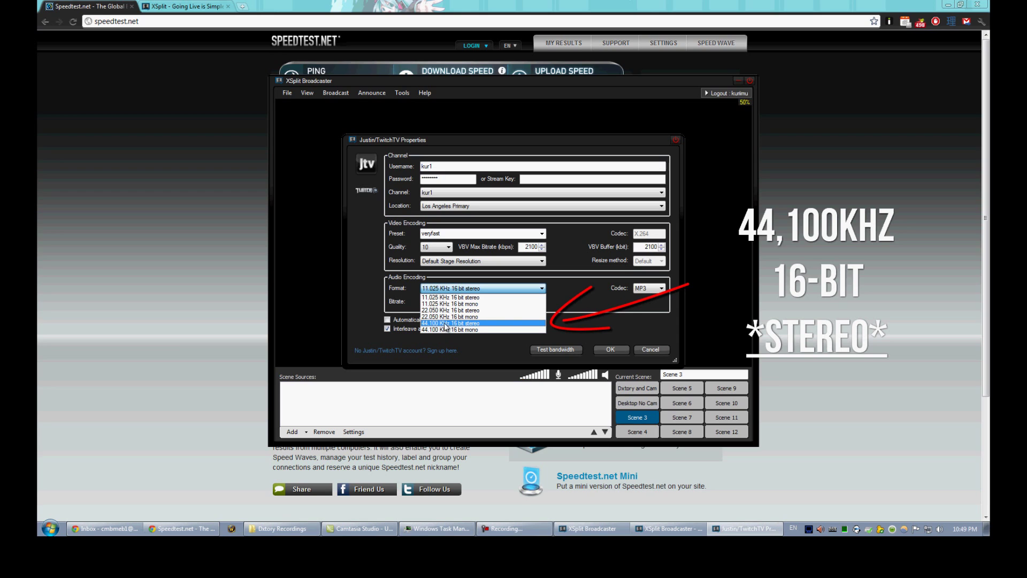
left_click(477, 323)
left_click(447, 303)
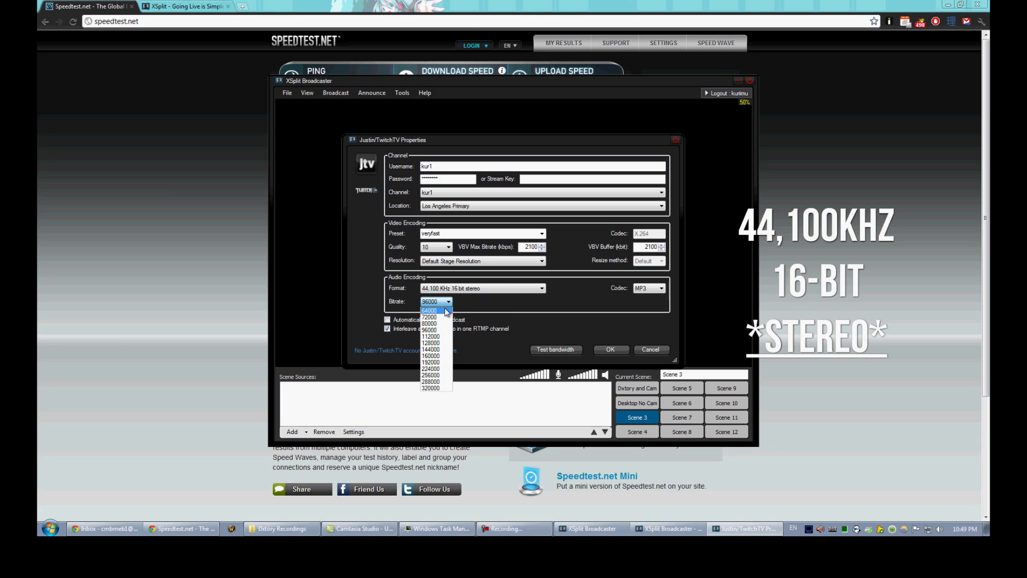
left_click(437, 303)
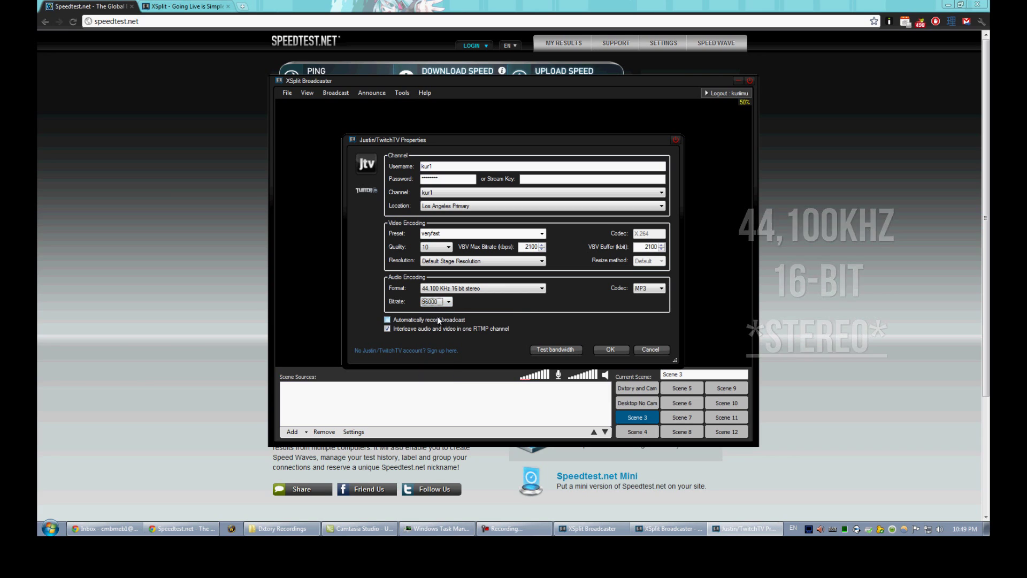
left_click(439, 306)
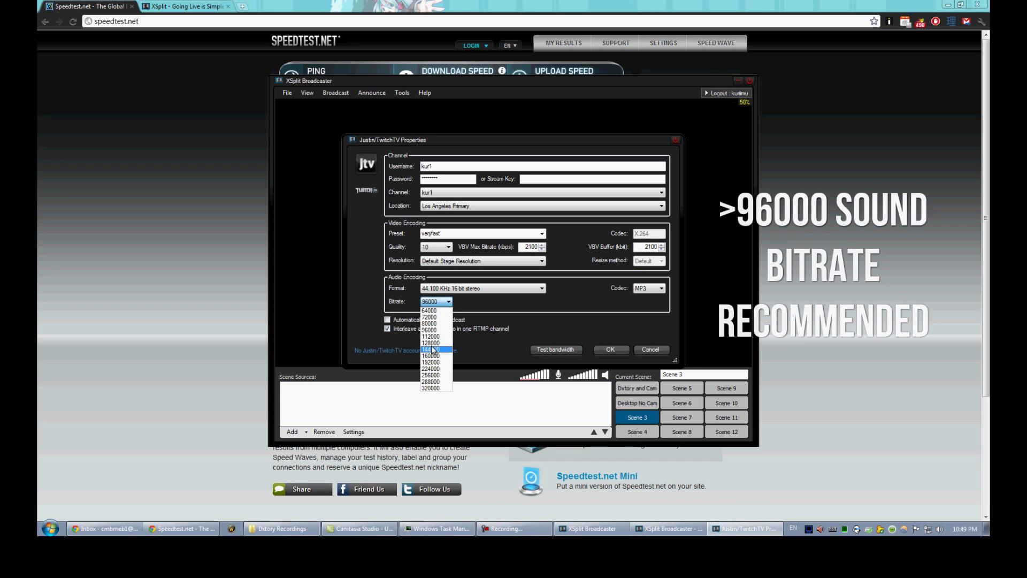
left_click(435, 343)
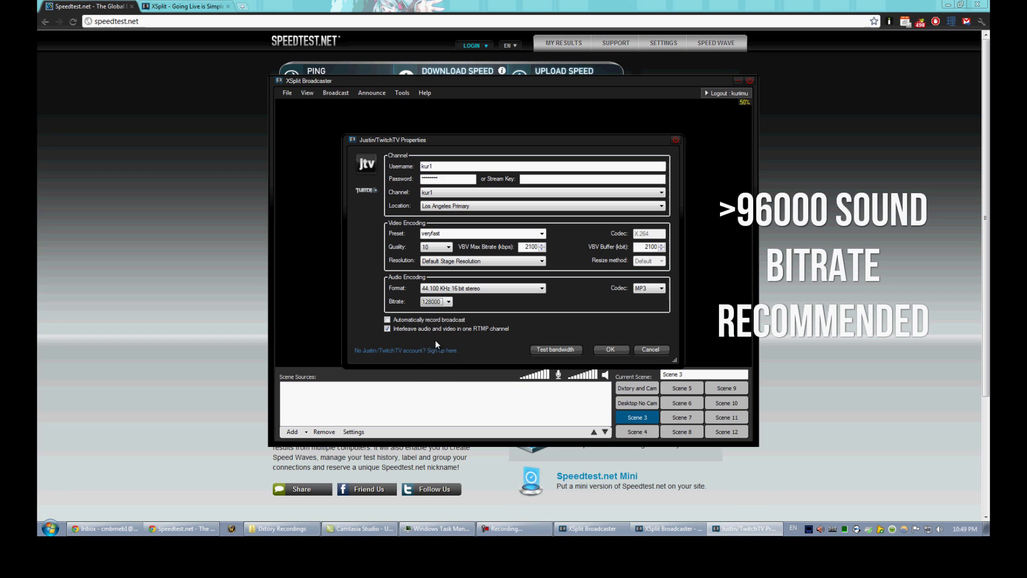
left_click(438, 307)
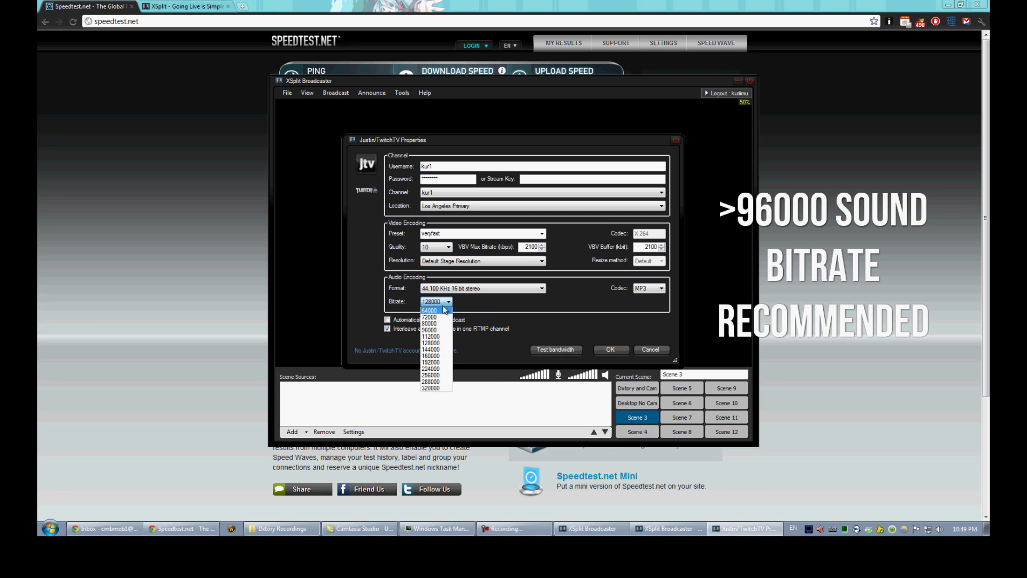
left_click(443, 304)
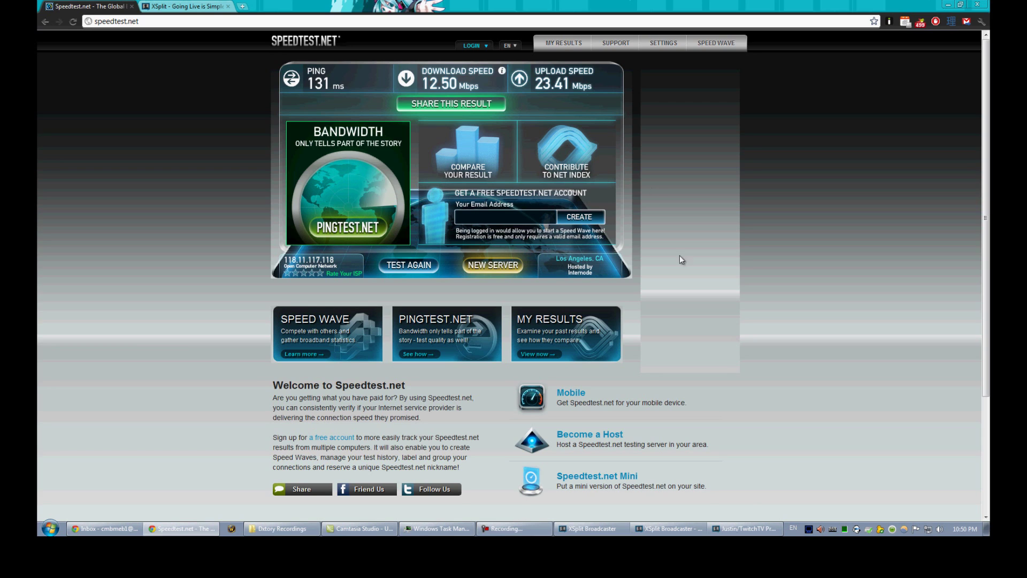
- Discard the new Justin/TwitchTV channel's properties and review the encoding settings of the existing Justin/TwitchTV channel at the head of the list
left_click(749, 528)
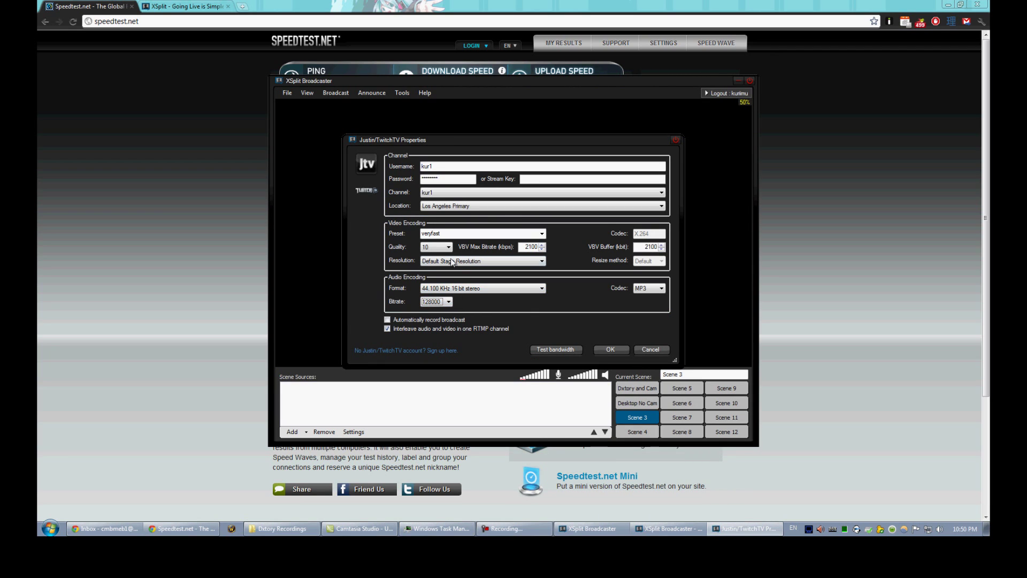
left_click(467, 289)
left_click(556, 350)
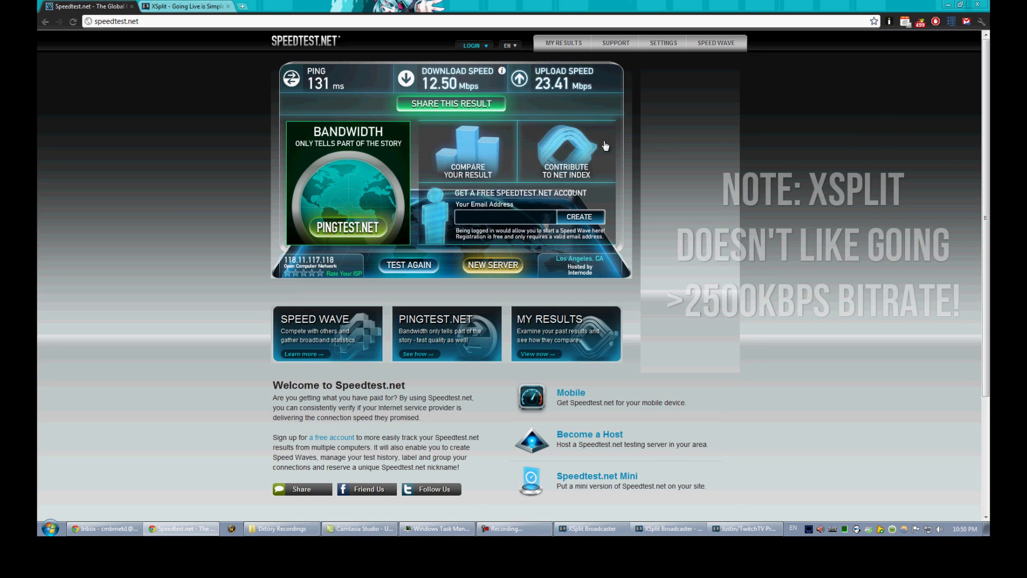
left_click(744, 531)
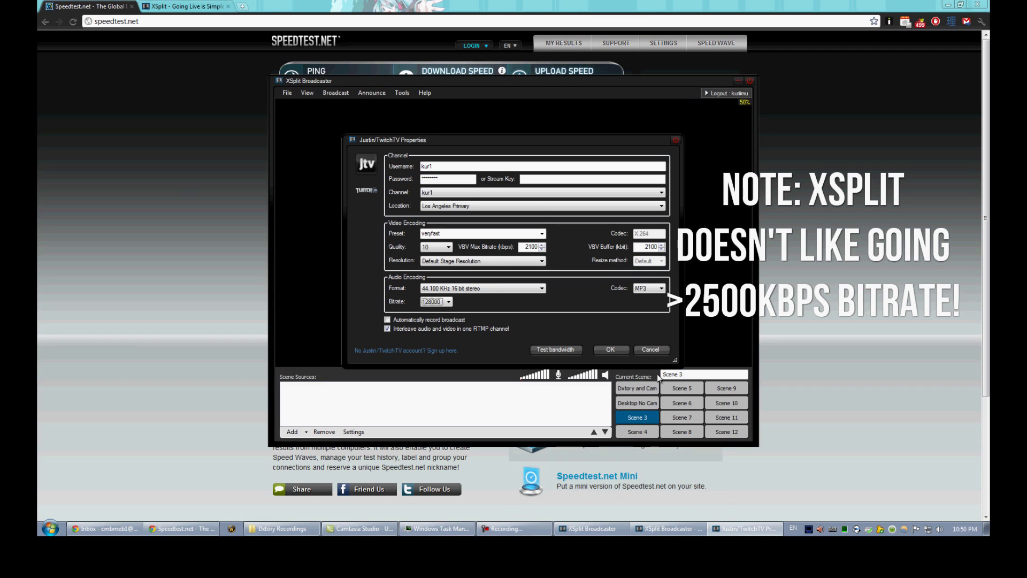
left_click(652, 348)
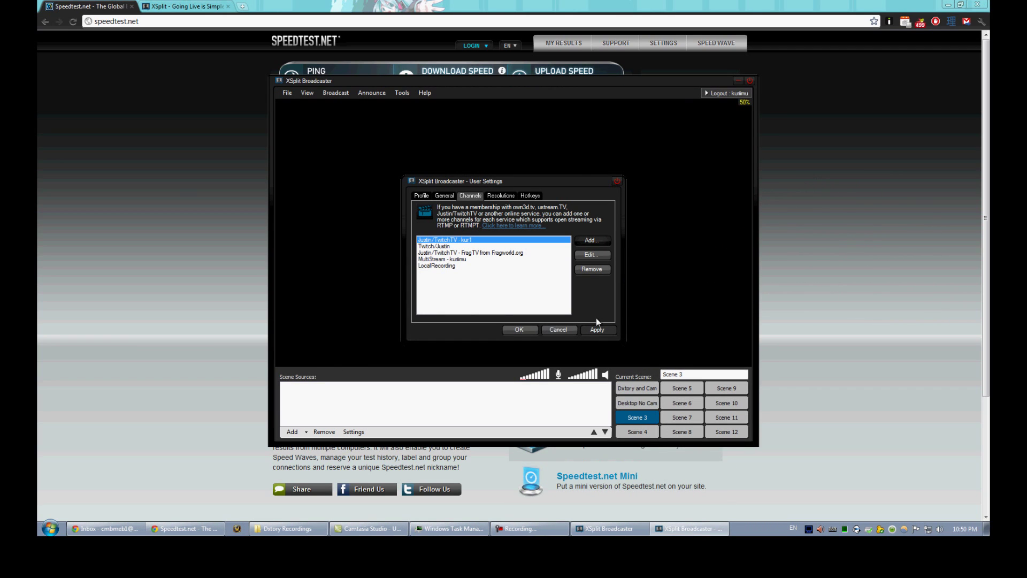
left_click(596, 256)
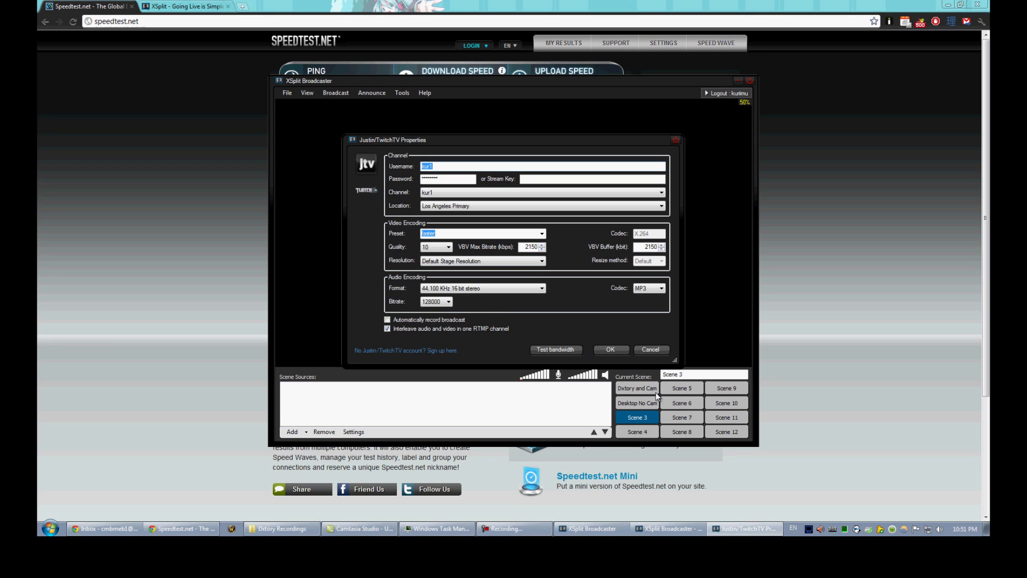
left_click(645, 348)
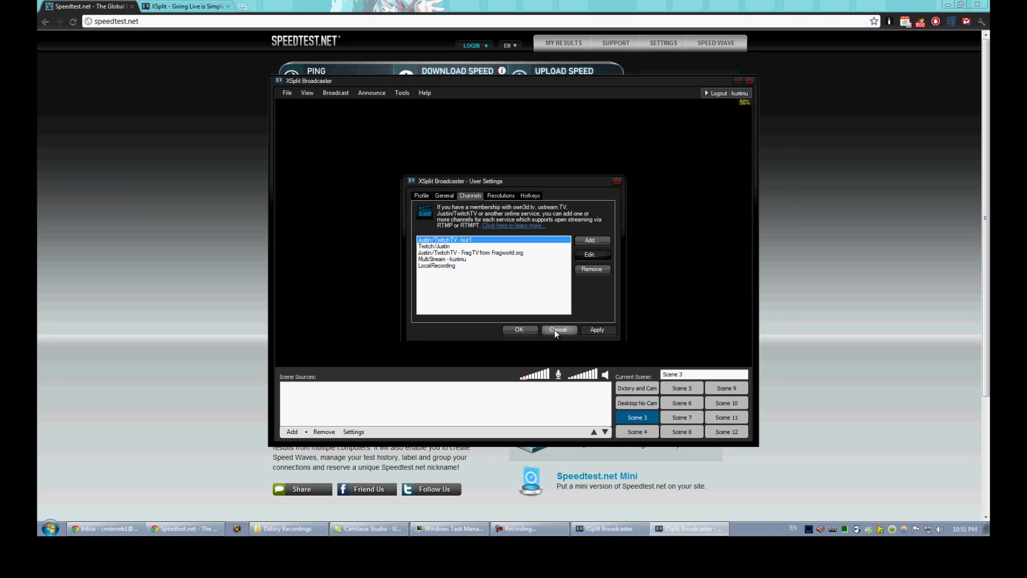
- Select FrontMic (Realtek) as the microphone in the general user settings and save the changes
left_click(435, 199)
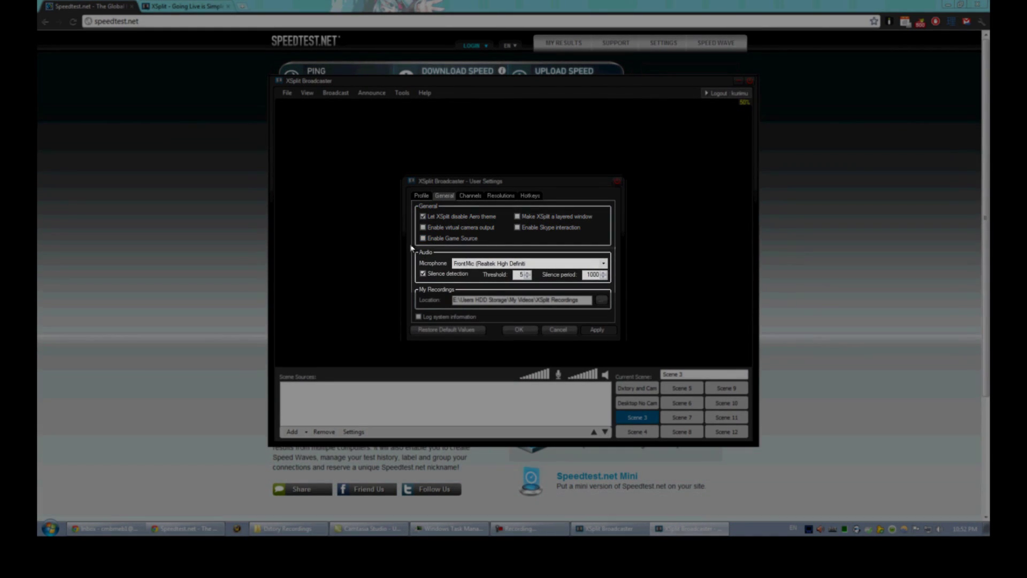
left_click(479, 262)
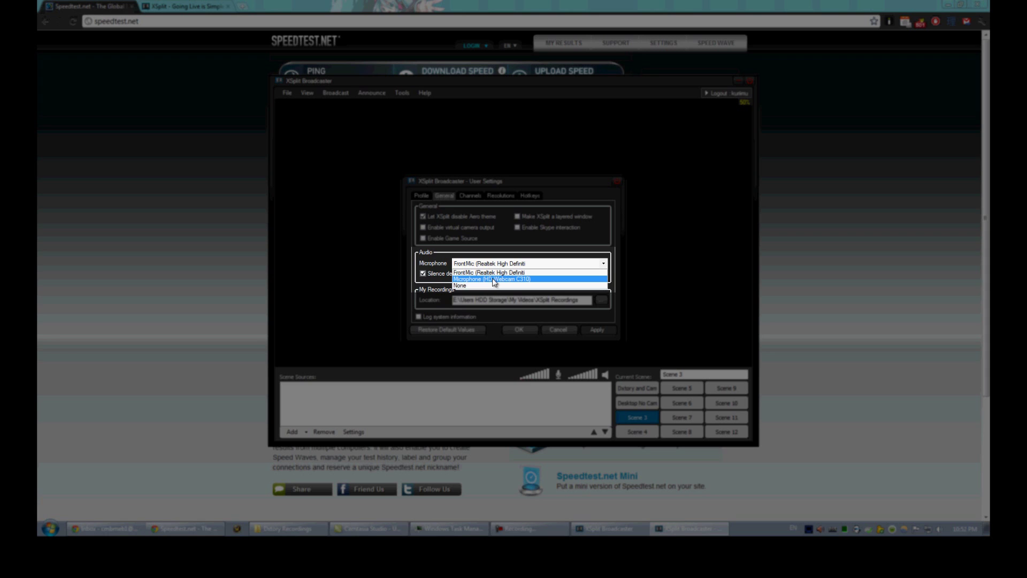
left_click(488, 273)
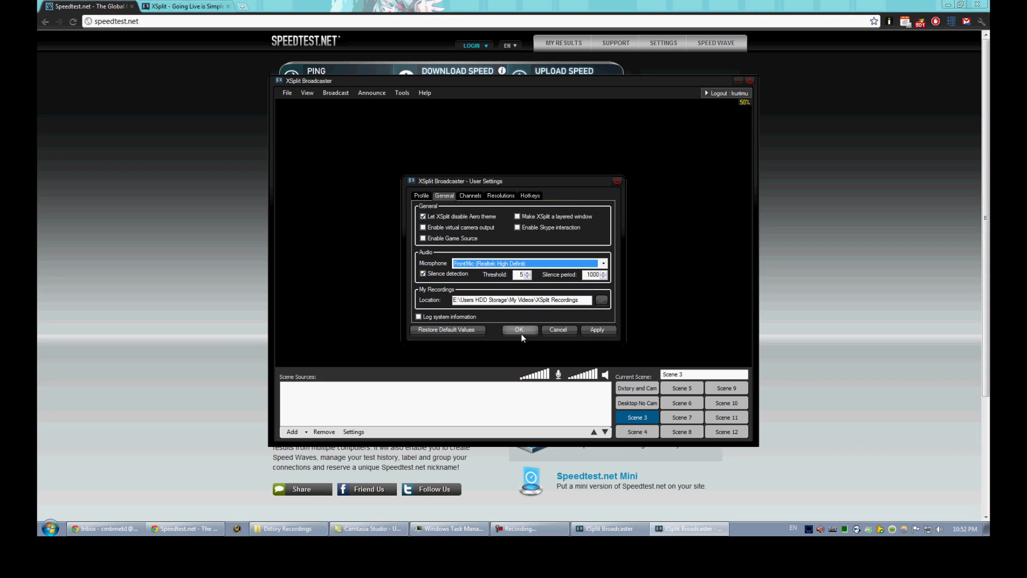
left_click(556, 329)
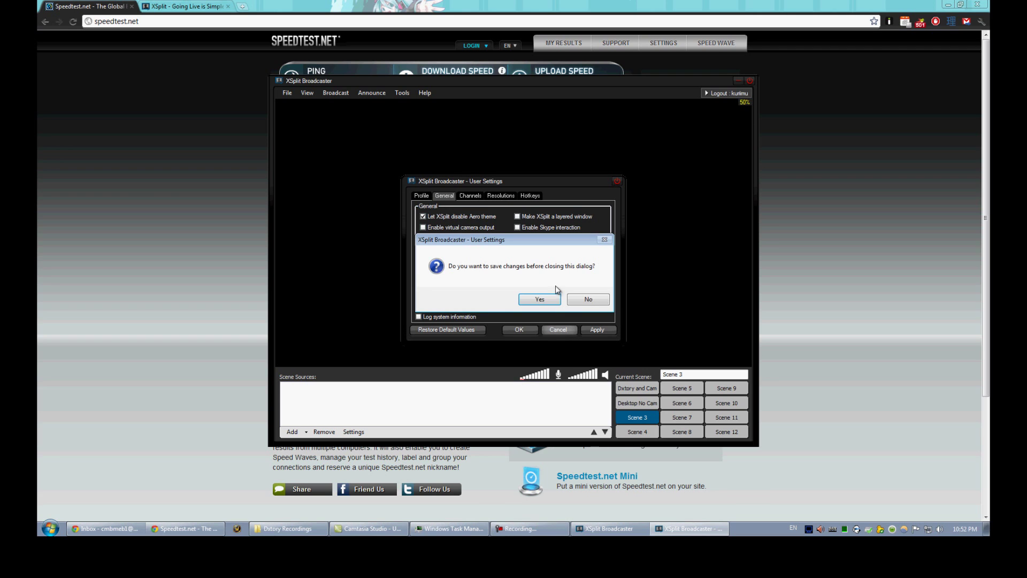
left_click(536, 298)
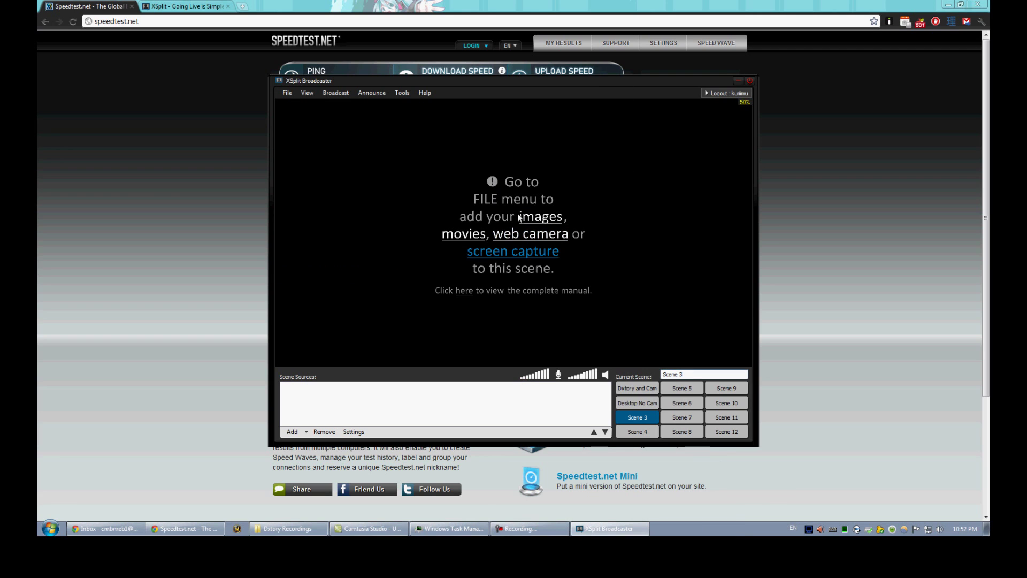
- Open the broadcast announcement window for the first Justin/TwitchTV channel and view its Twitter and Facebook announcement options
left_click(337, 92)
mouse_move(376, 94)
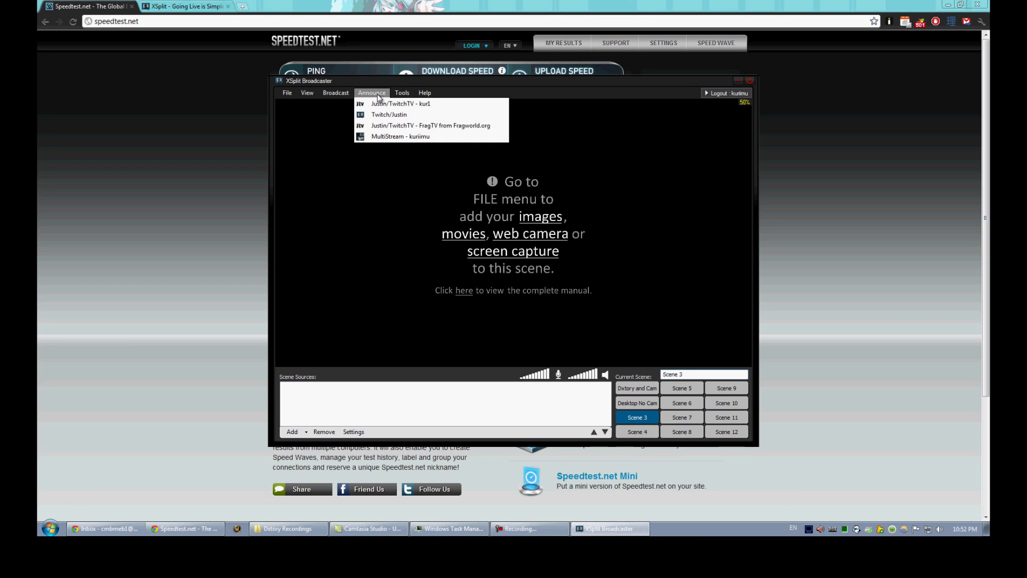
left_click(390, 104)
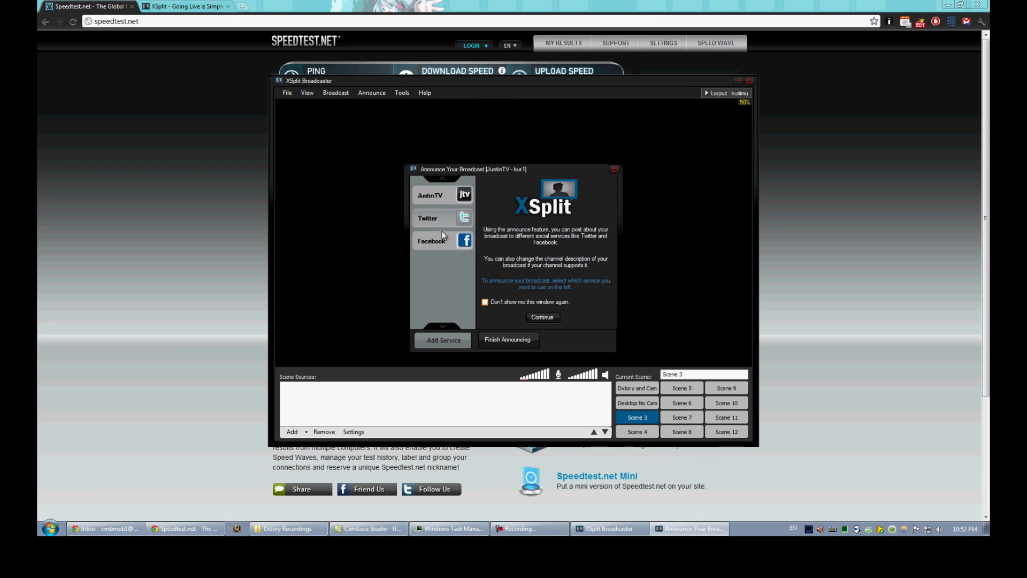
left_click(438, 217)
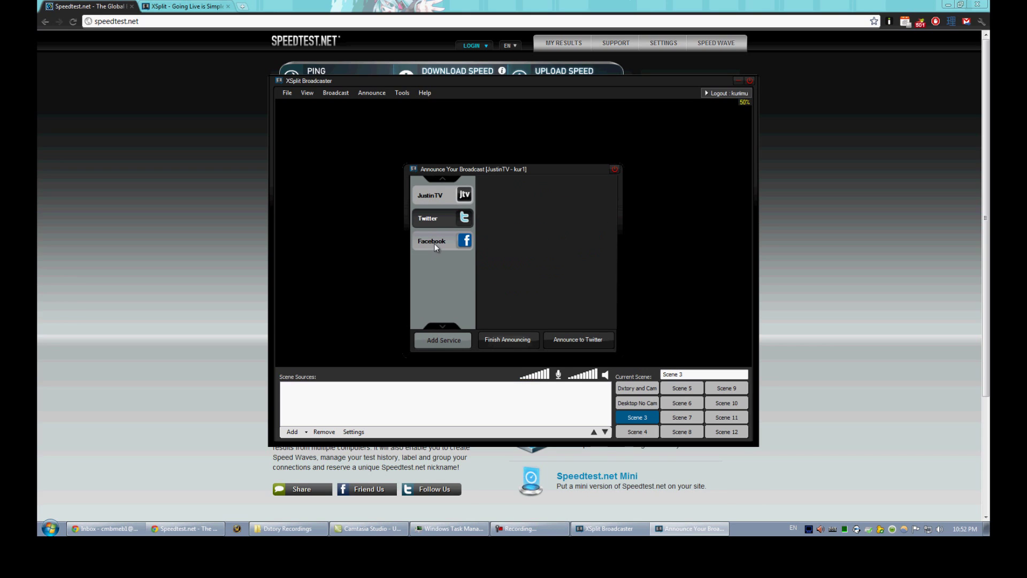
left_click(435, 244)
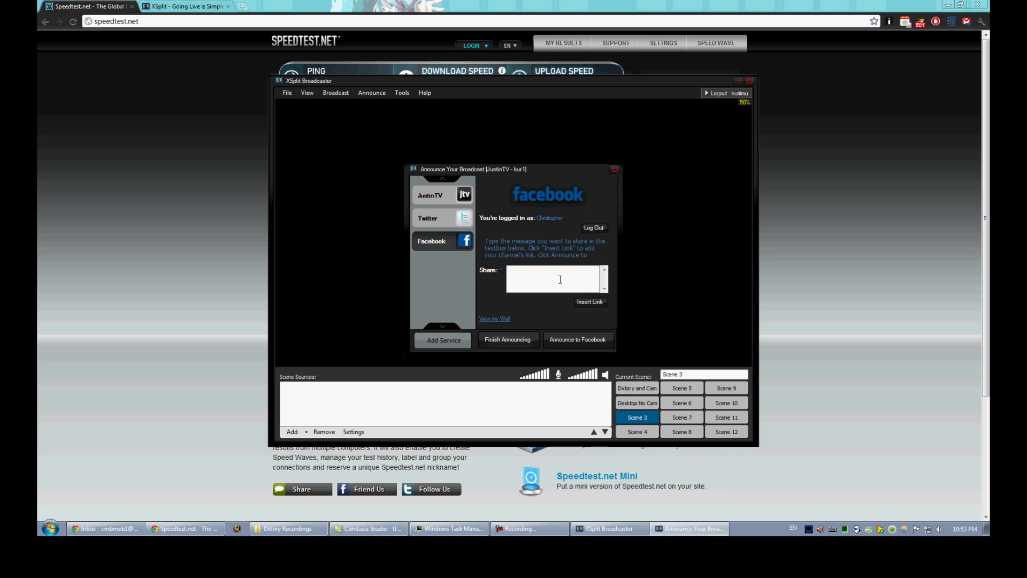
- View the JustinTV channel description in the announcement window, then close the window
left_click(434, 198)
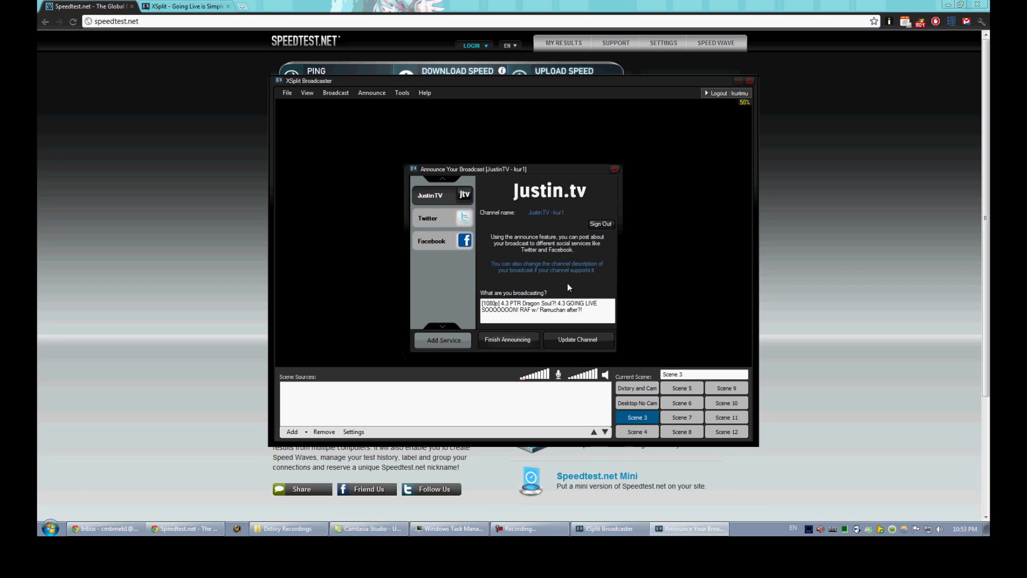
triple_click(593, 310)
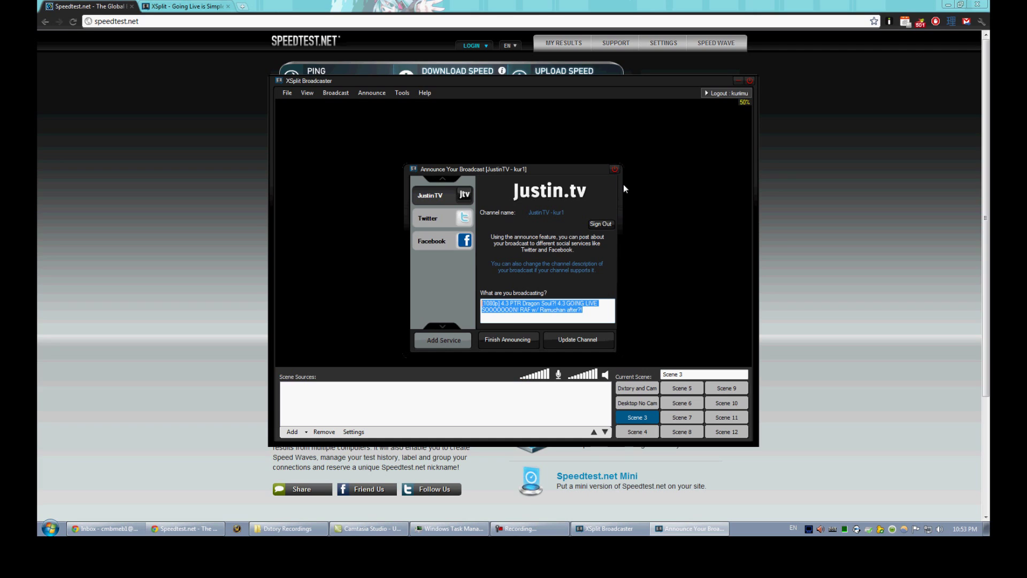
left_click(614, 169)
left_click(397, 93)
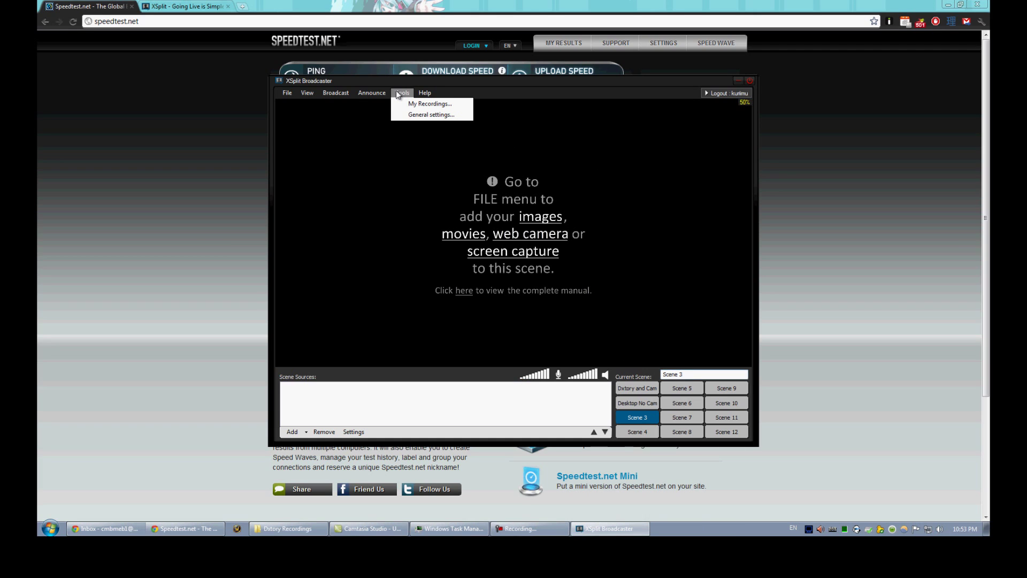
left_click(425, 93)
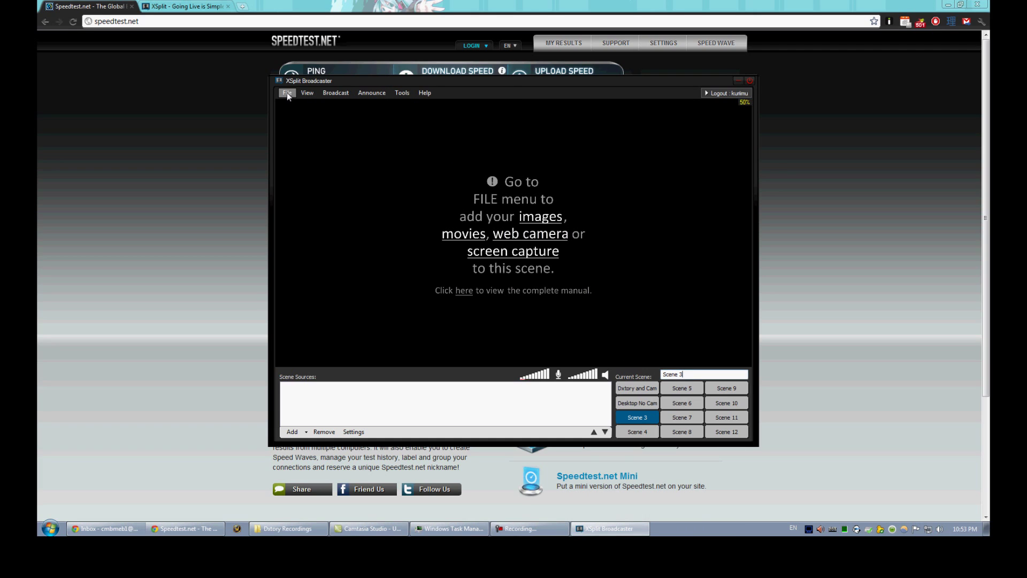
left_click(287, 92)
- Add a screen region source of about 754 x 479 from the desktop to Scene 3
left_click(305, 433)
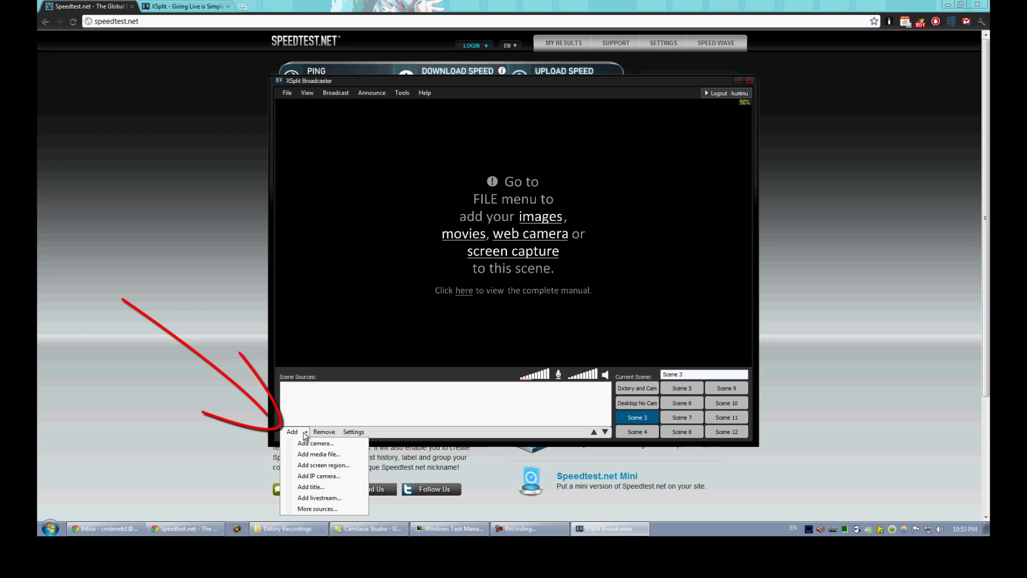
left_click(329, 468)
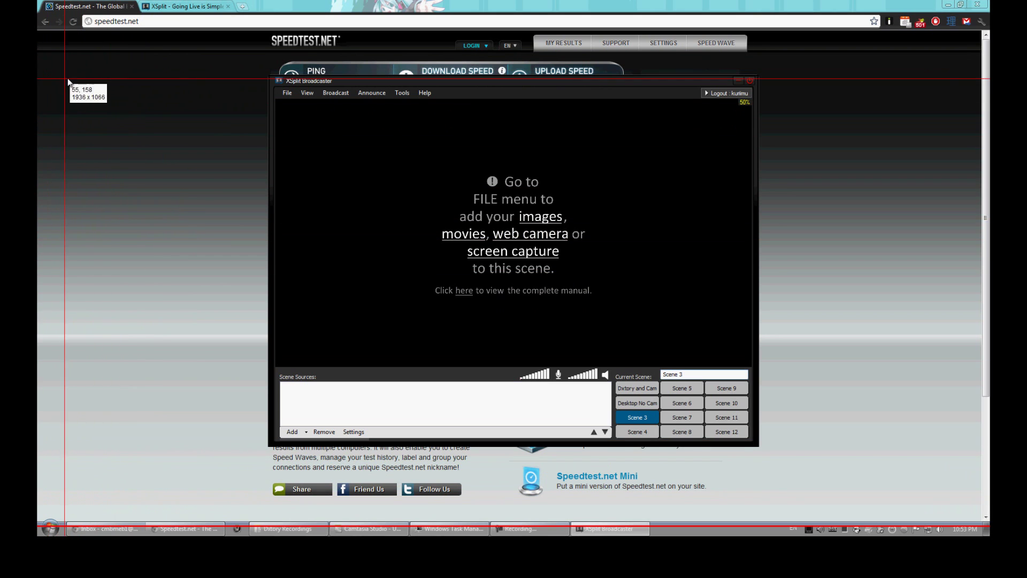
left_click_drag(142, 102, 518, 340)
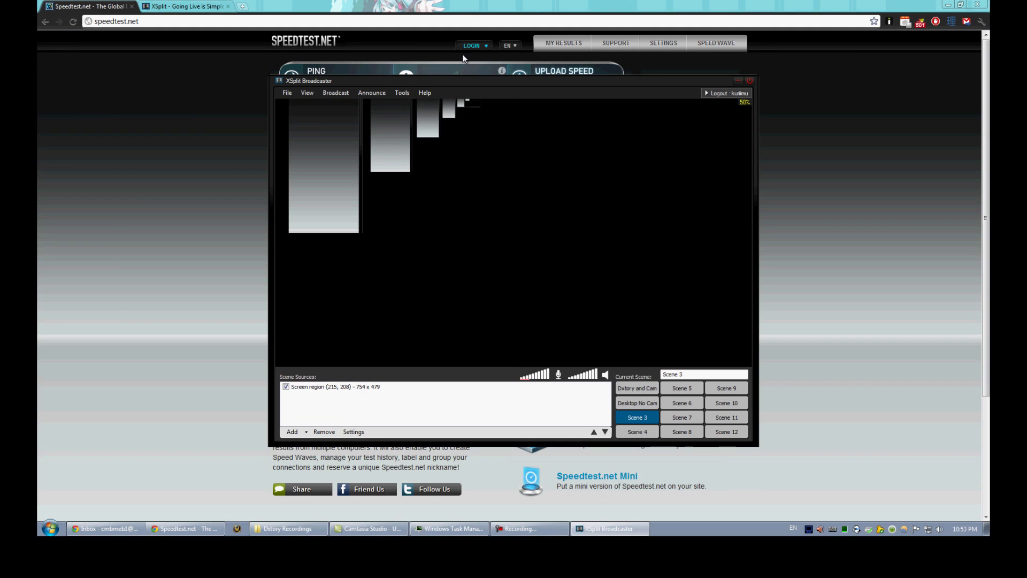
- Move the broadcaster window off the speed test results and delete the screen region source from Scene 3
left_click_drag(460, 84, 845, 168)
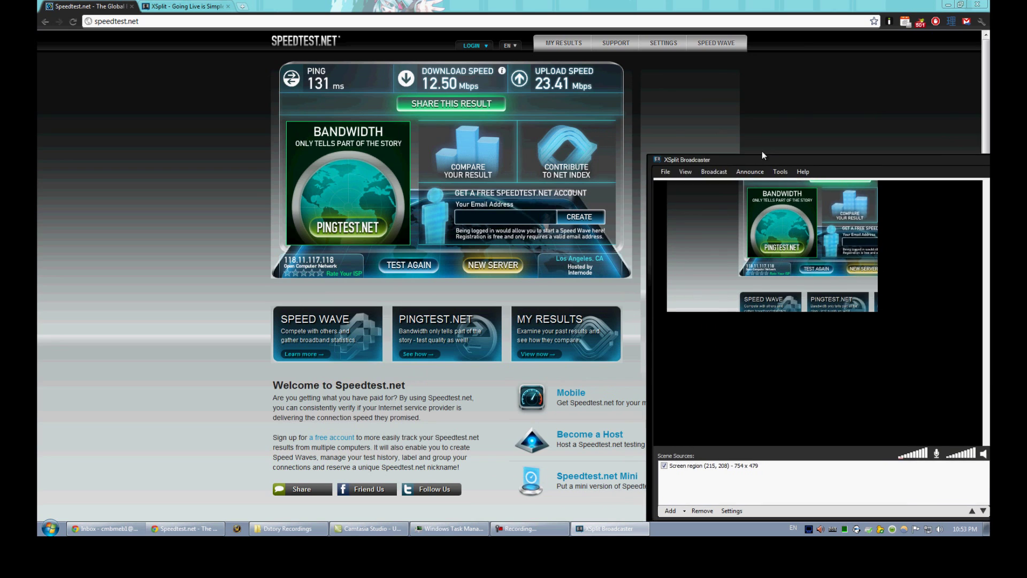
left_click_drag(762, 163, 575, 47)
left_click(535, 354)
key("Delete")
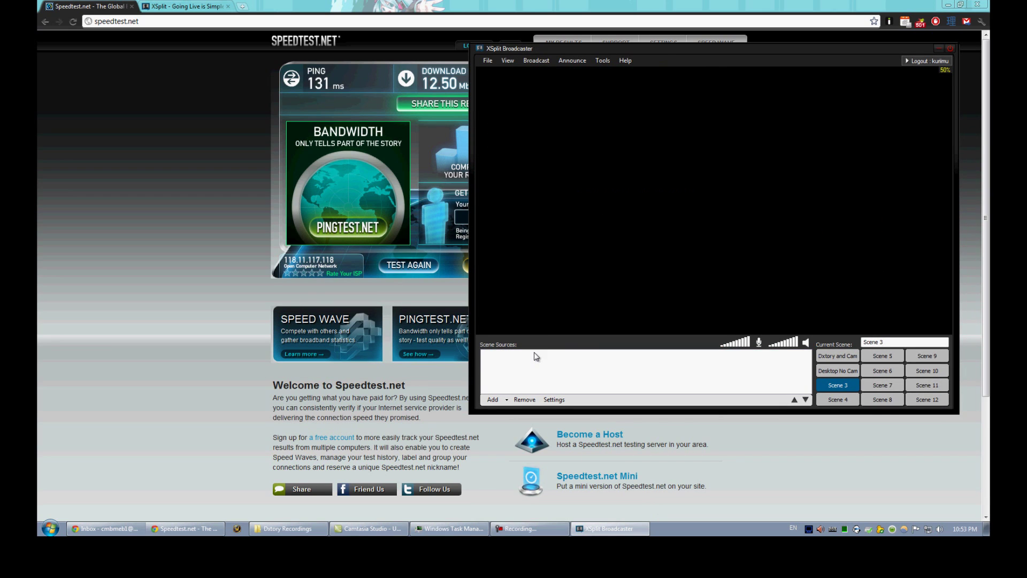
- Add the whole Speedtest.net Chrome window as a screen source in Scene 3 and enlarge it to fill the scene
left_click(492, 400)
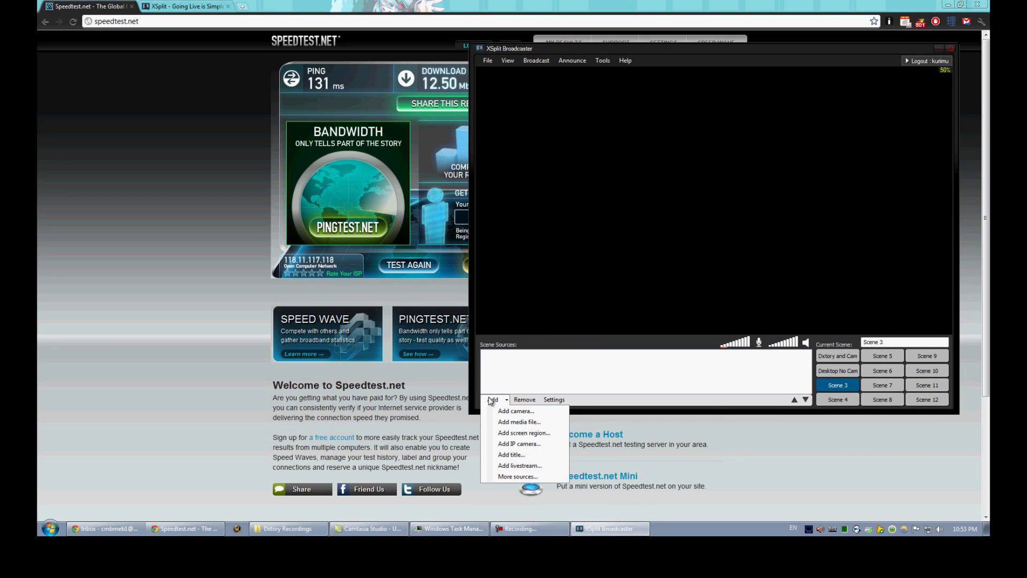
left_click(524, 432)
left_click(210, 229)
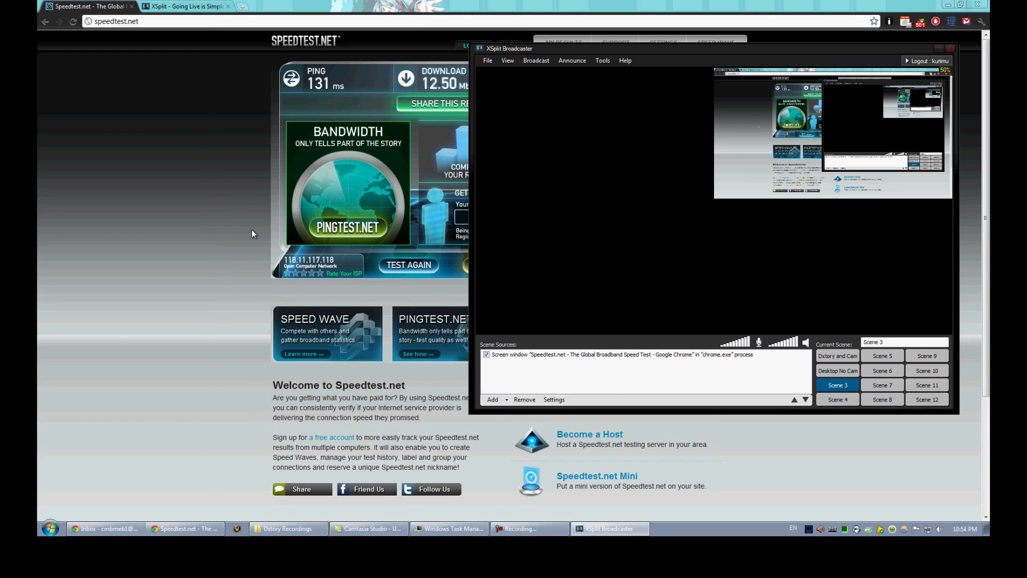
mouse_move(942, 191)
left_mouse_down()
mouse_move(704, 191)
mouse_move(952, 331)
left_mouse_up()
left_click_drag(710, 62, 681, 100)
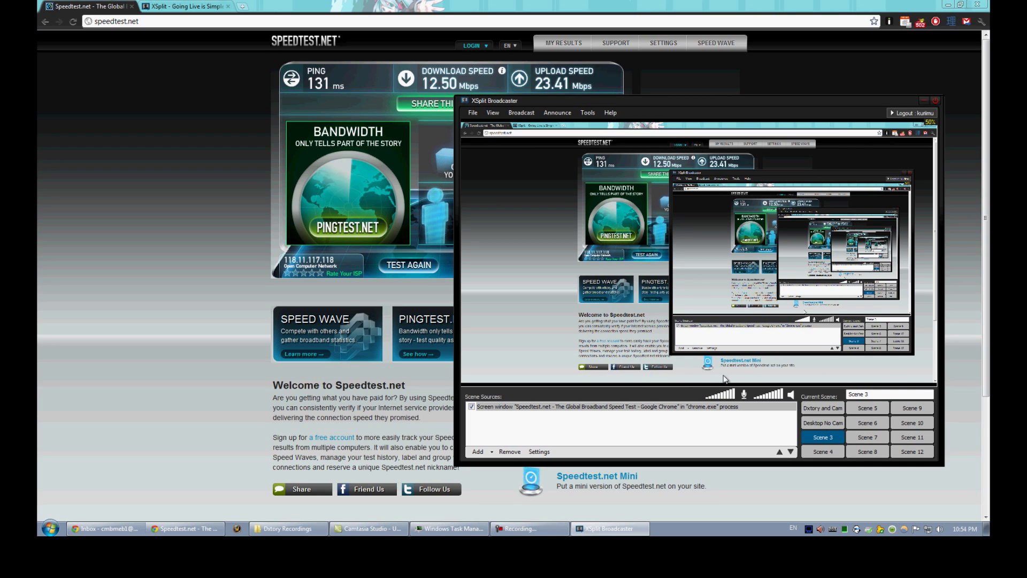
- Add the media file BoobTrain.gif to Scene 3 and shrink it into the scene's lower-left corner
left_click(486, 453)
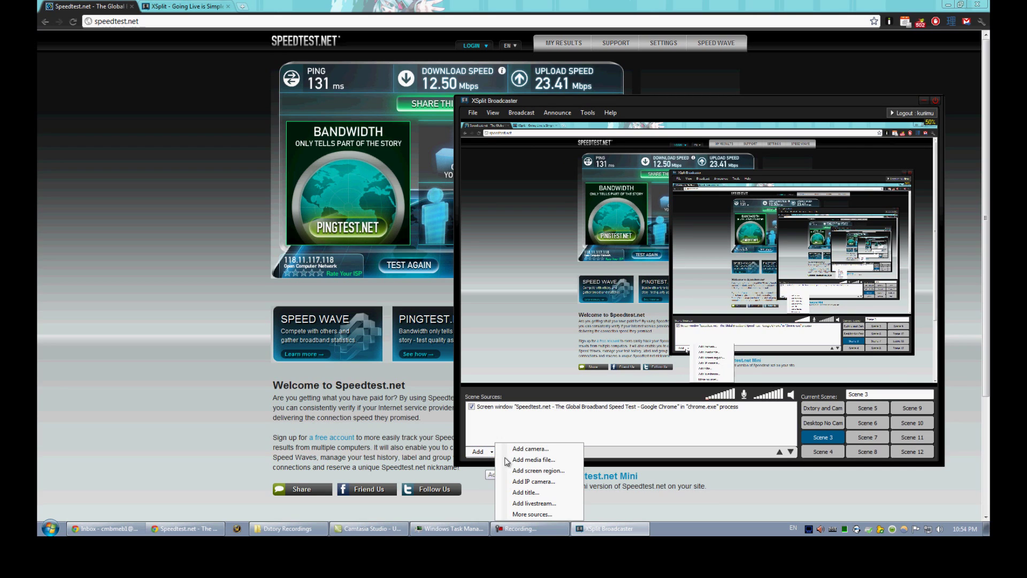
left_click(529, 461)
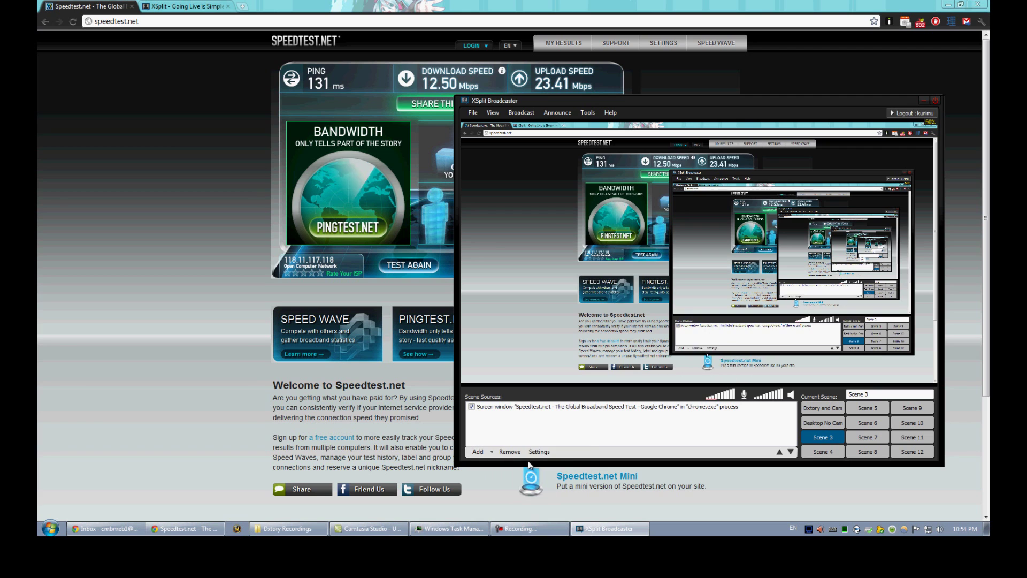
double_click(740, 219)
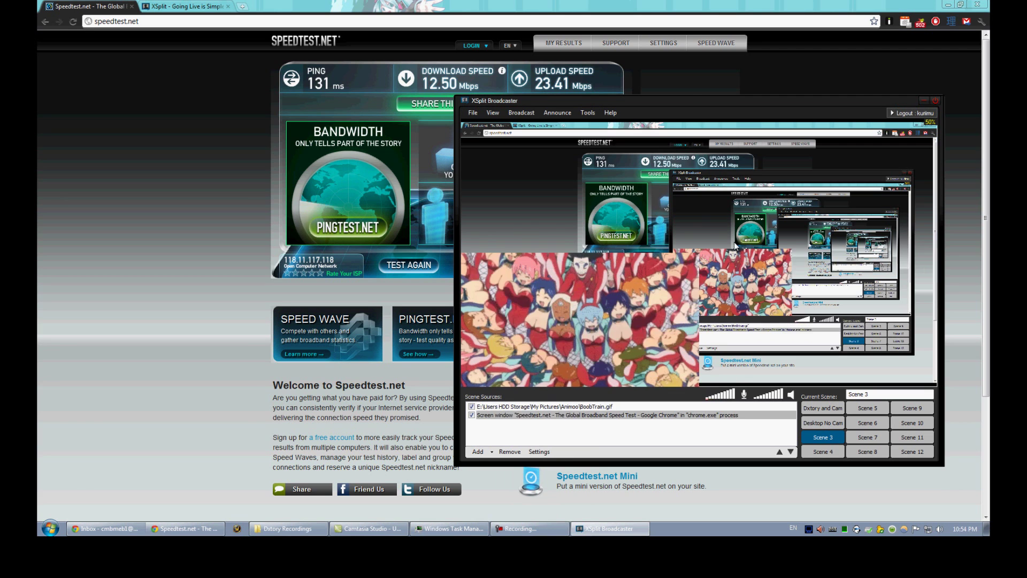
left_click_drag(698, 255, 576, 317)
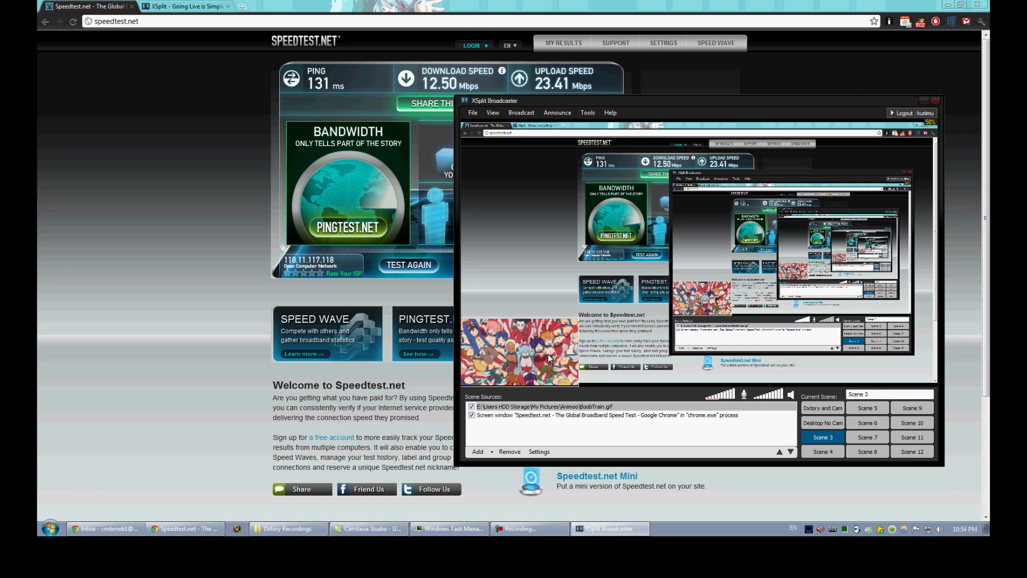
- Start a new title source for Scene 3 with the text "Welcome! BRB - Getting Dinner"
left_click(479, 454)
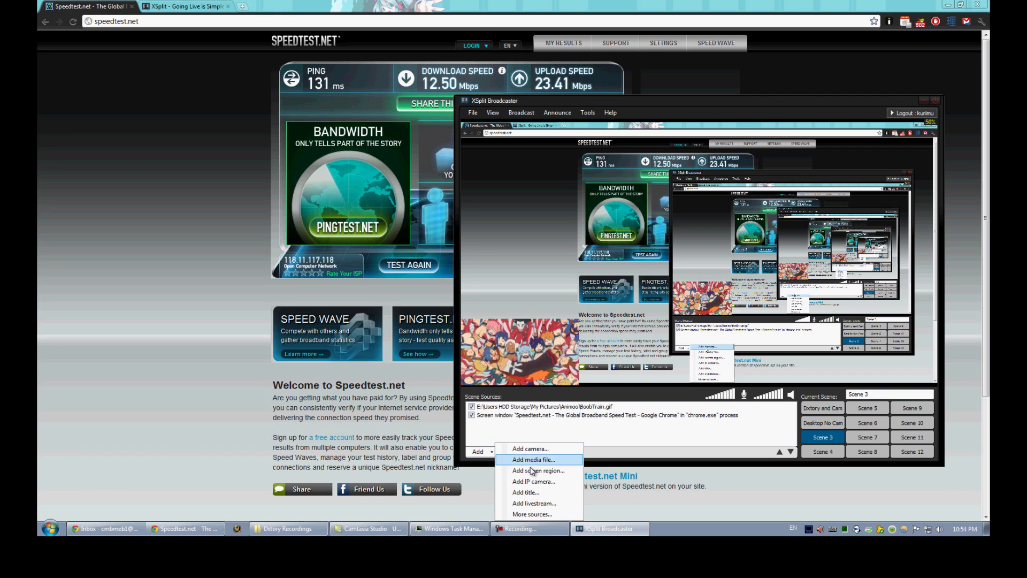
left_click(531, 492)
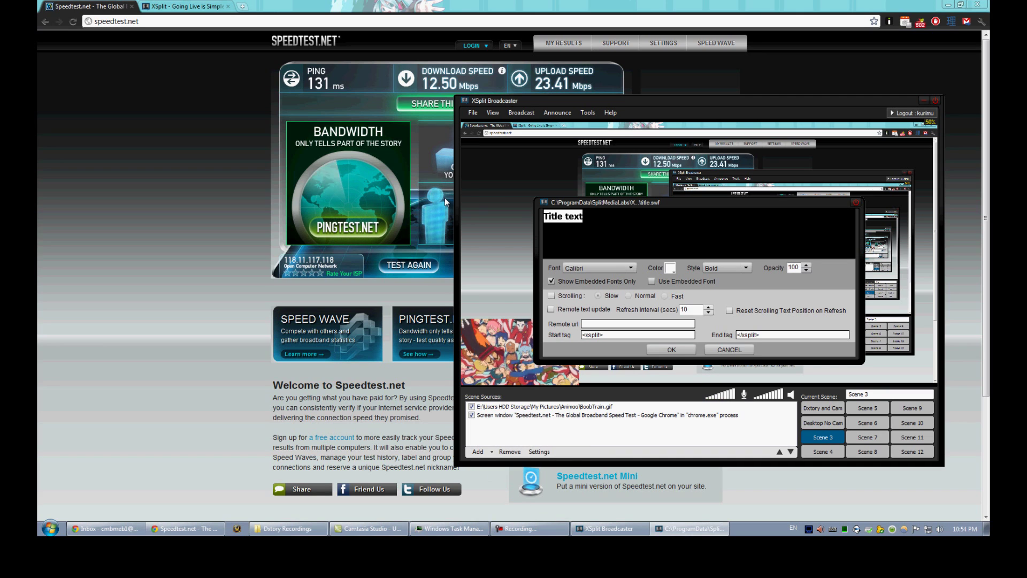
type("W")
type("!")
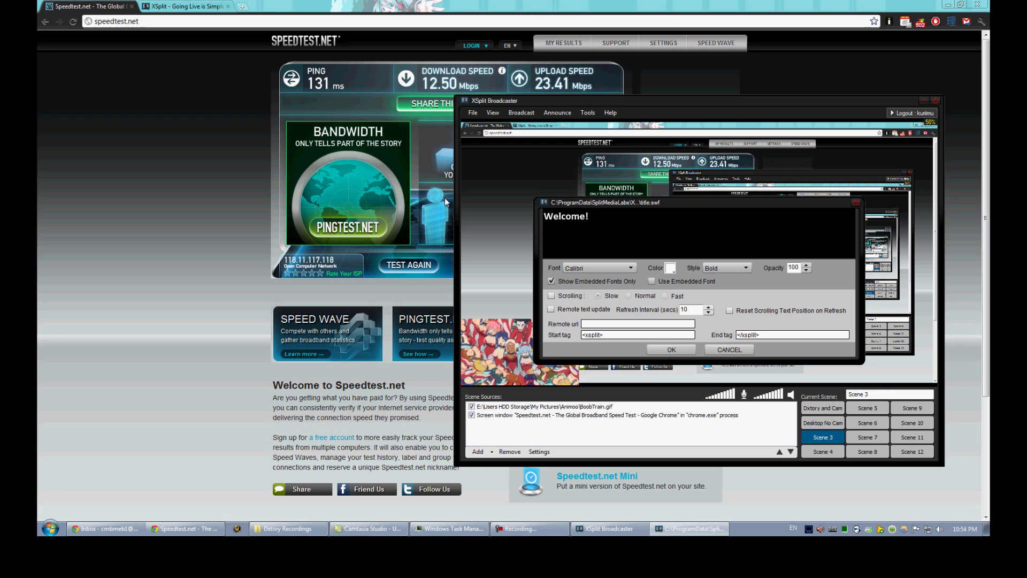
type(" BRB - Set")
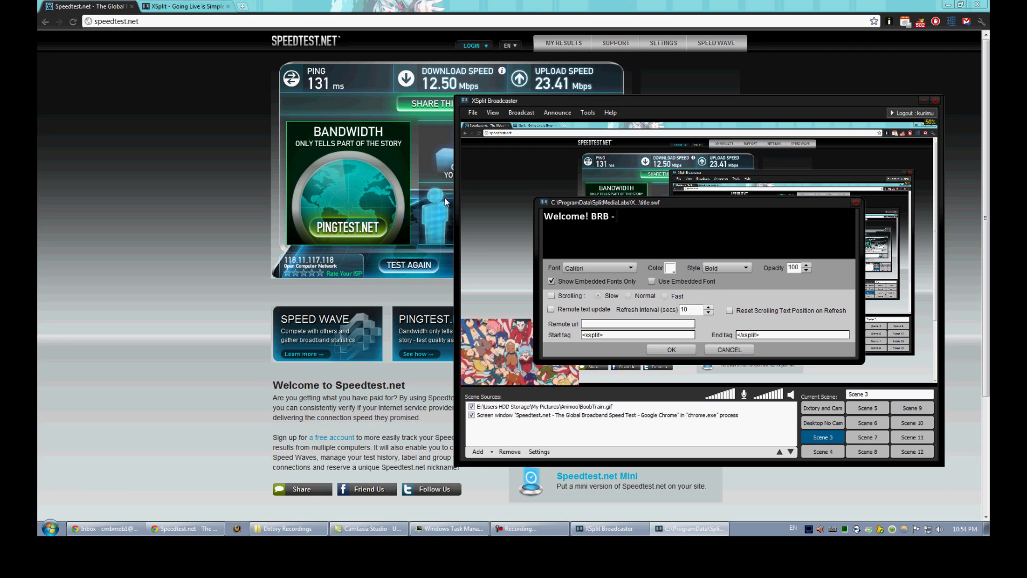
key("BackSpace")
key("BackSpace")
key("BackSpace")
type("Getting Dinner")
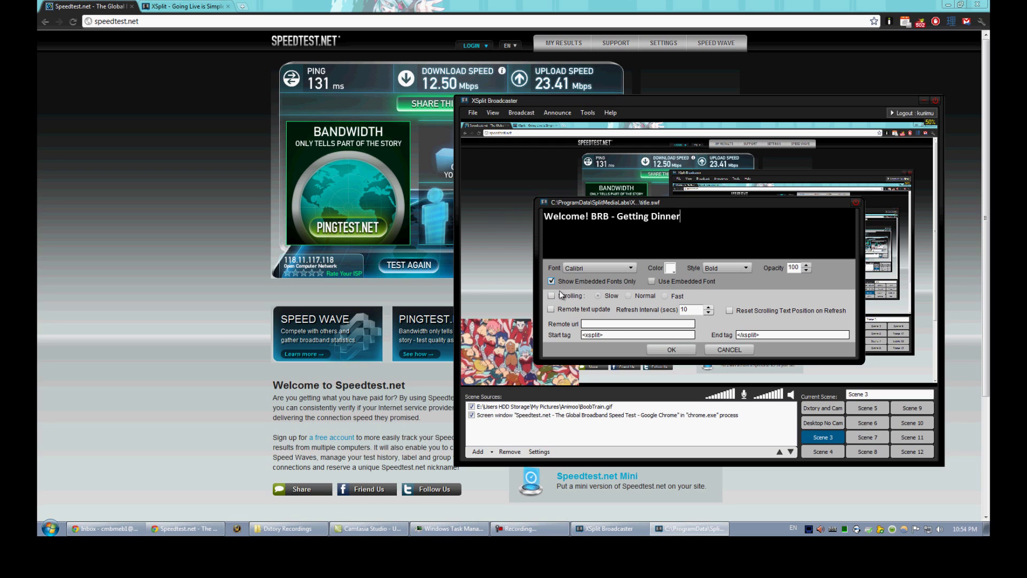
- Give the title Normal-speed scrolling and a cyan text color, and add it to the scene
left_click(628, 295)
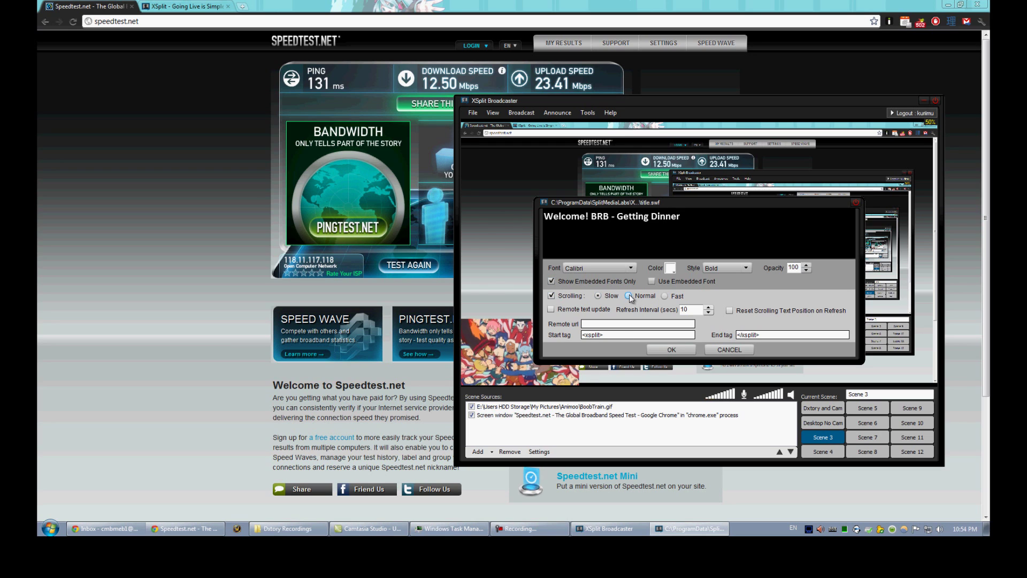
left_click(670, 268)
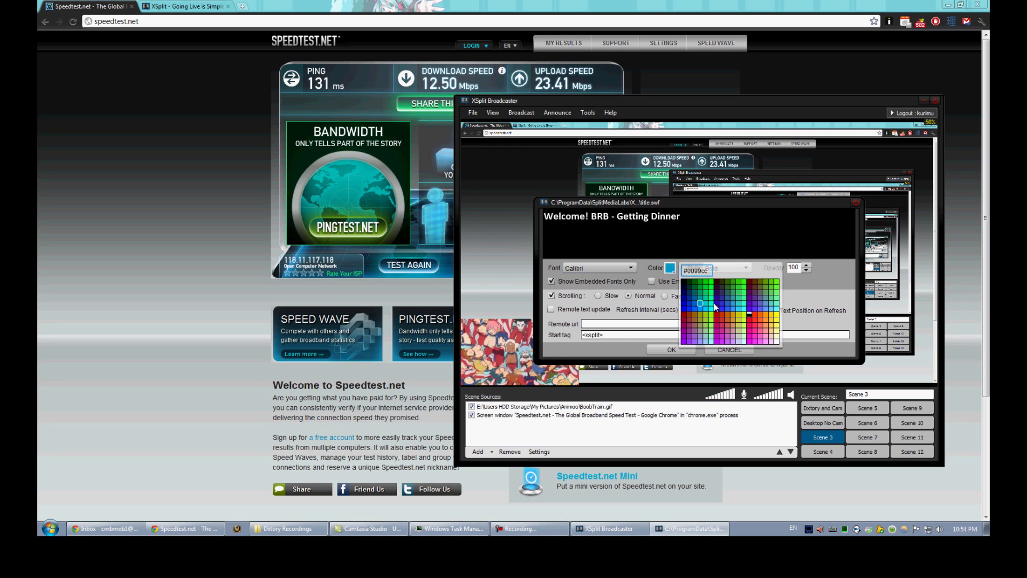
left_click(747, 307)
left_click(672, 349)
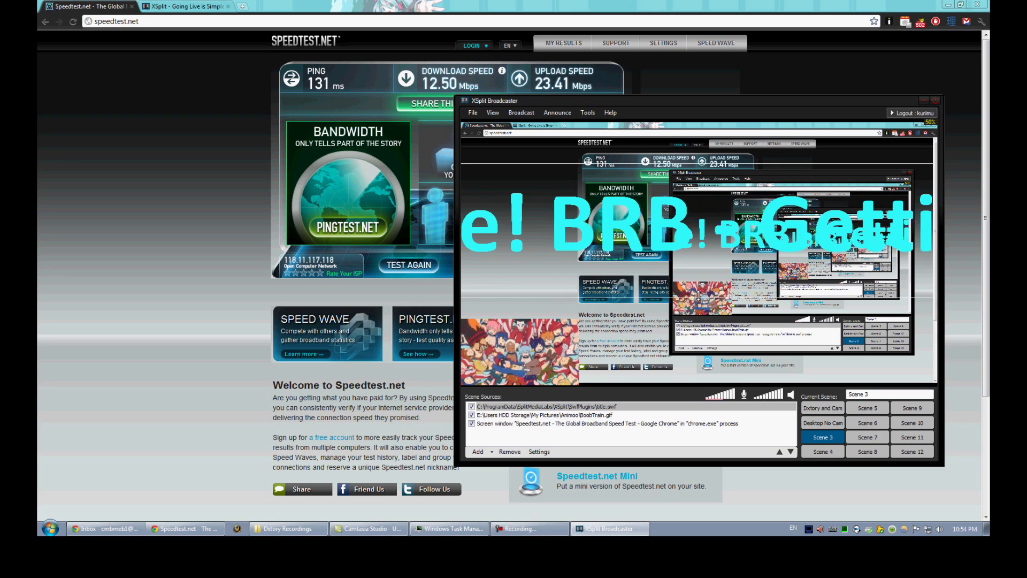
- Move the scrolling title down the scene and shrink it to a narrow strip just above the GIF
left_click_drag(696, 307, 698, 370)
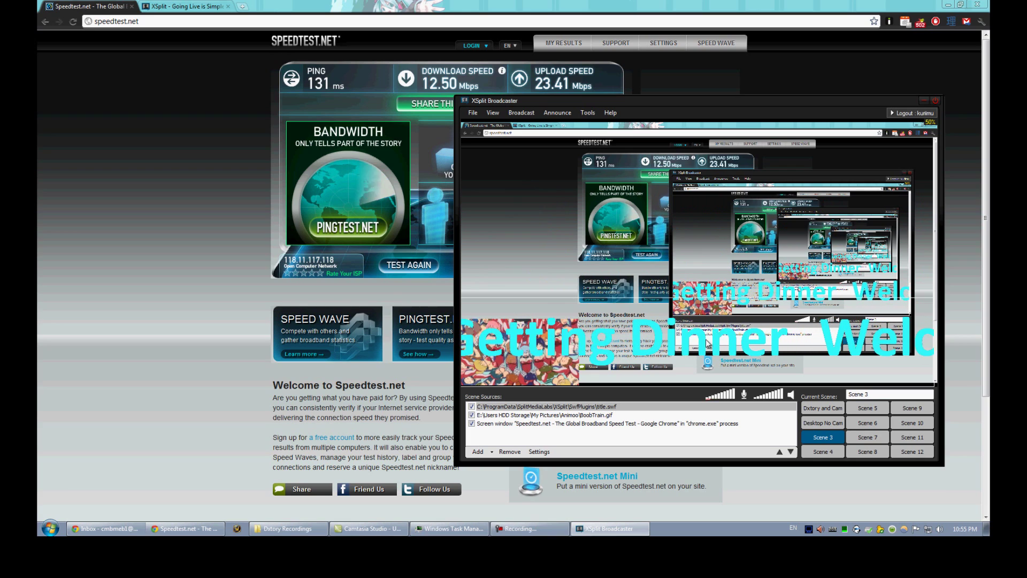
left_click(567, 423)
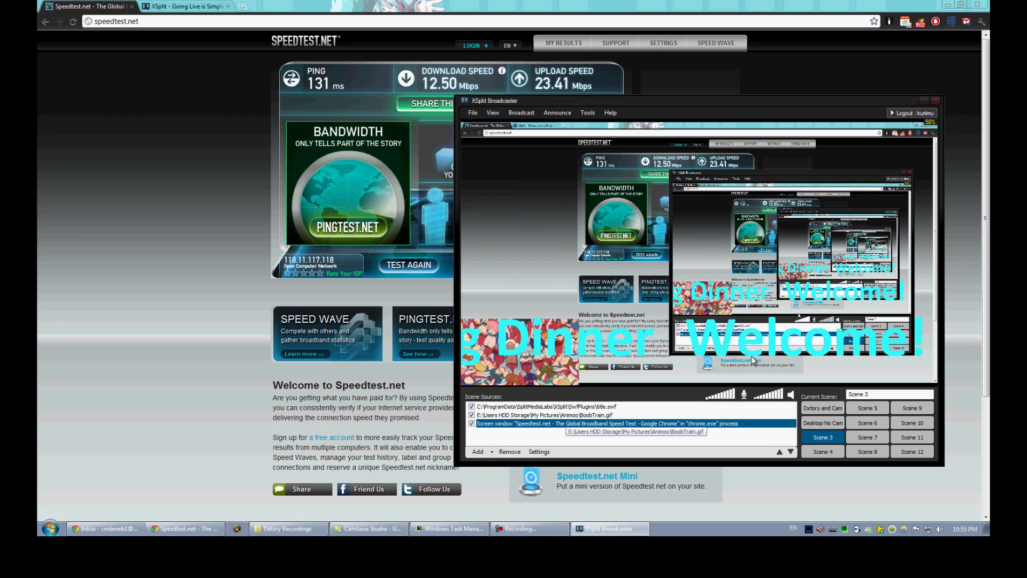
left_click_drag(665, 323, 569, 315)
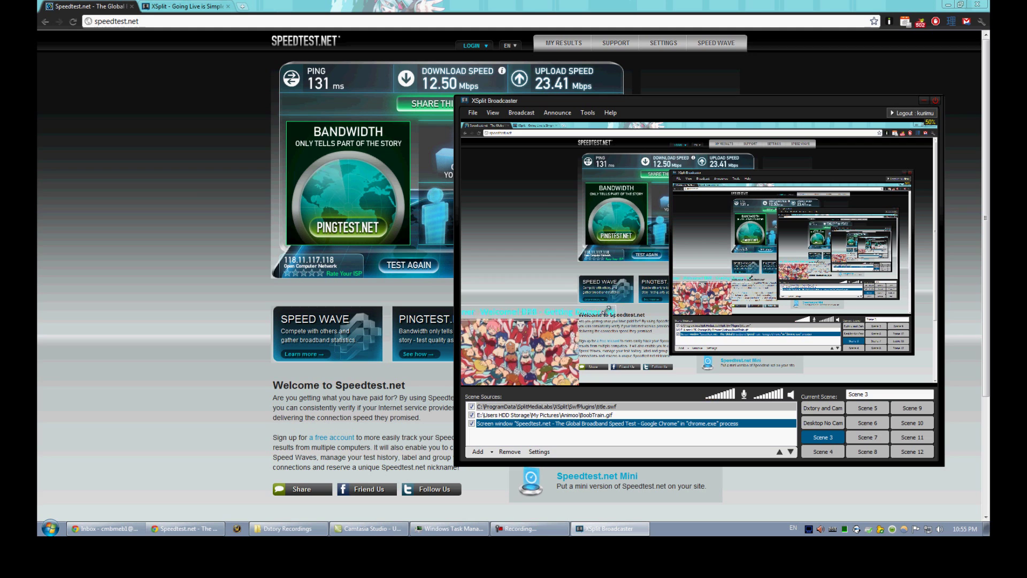
- Change the scrolling title's text to "Ragnaros Tomorrow!" and apply it
double_click(577, 312)
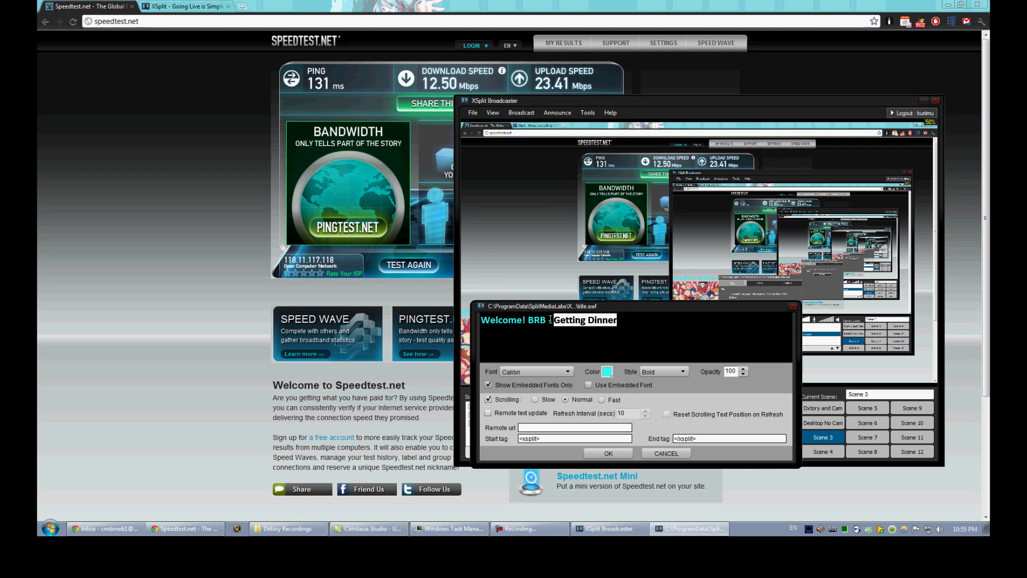
type("Ragnaros Tomorrow!")
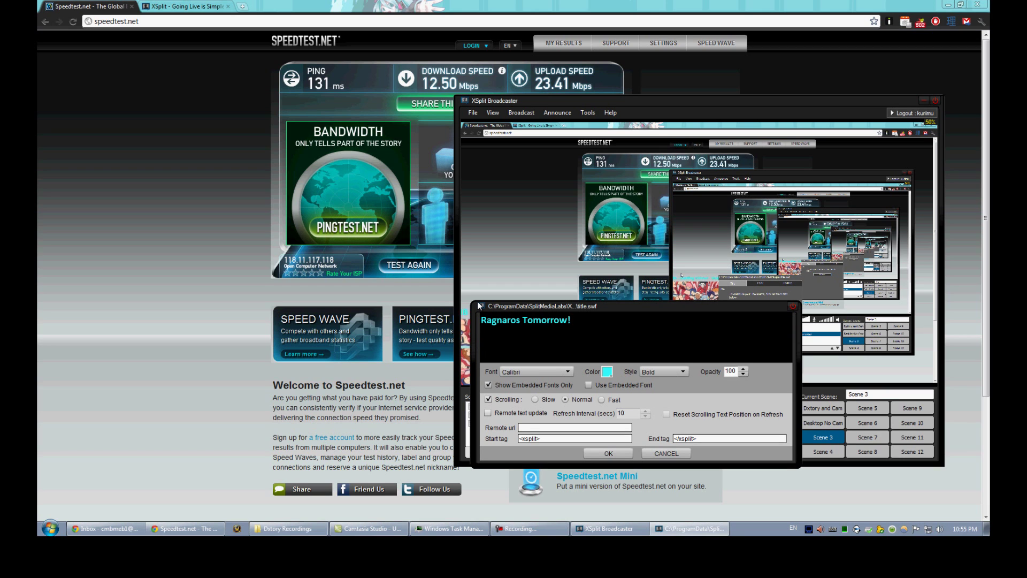
left_click(621, 455)
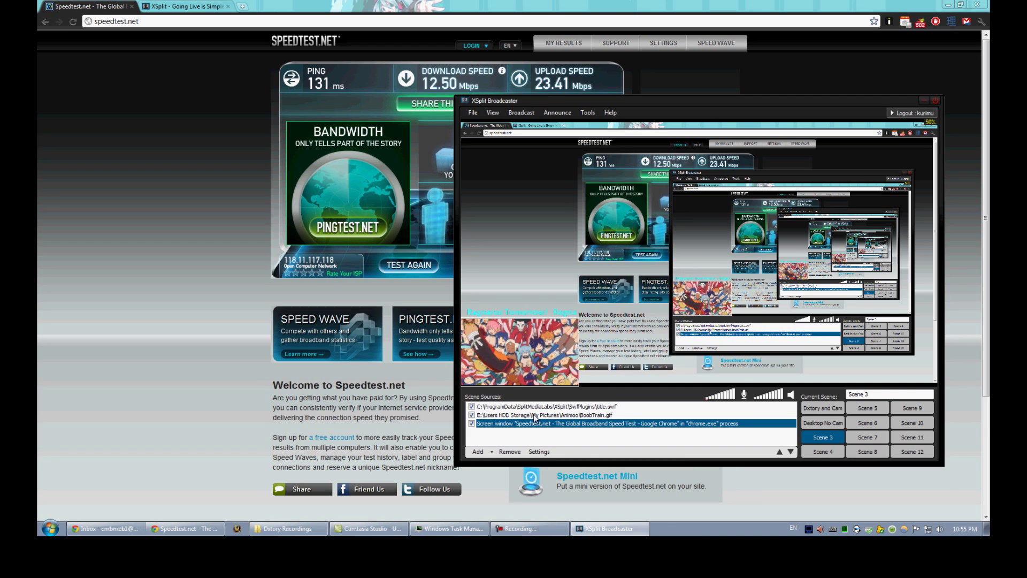
- Add the Logitech HD Webcam C310 as a camera source and shrink it into the scene's lower-right corner
left_click(491, 451)
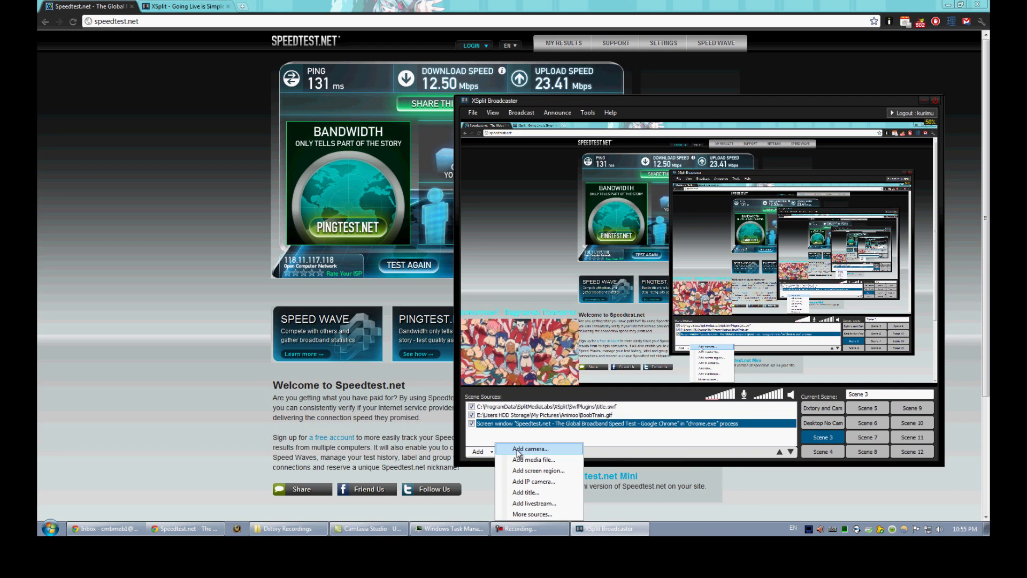
left_click(518, 453)
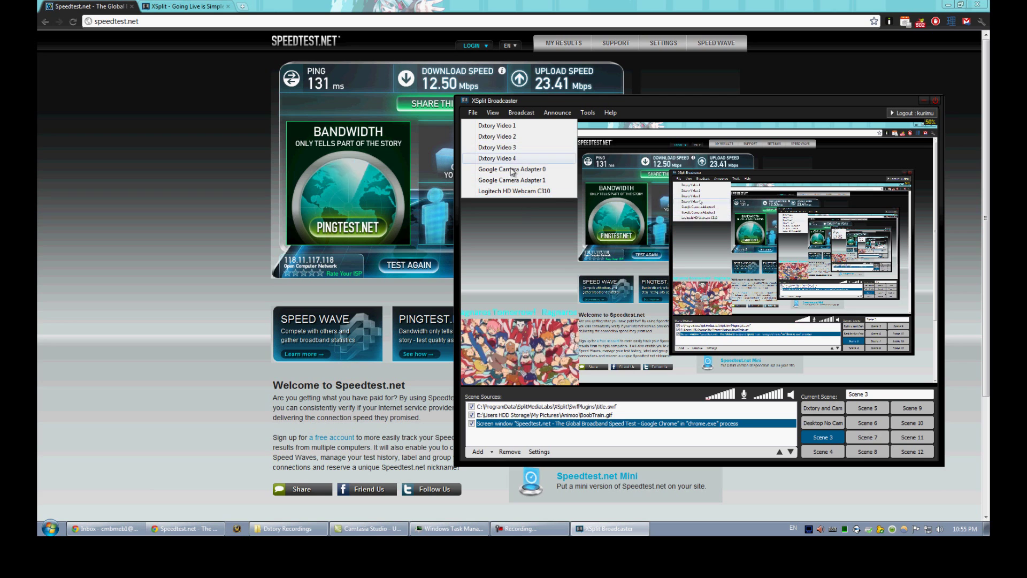
left_click(522, 192)
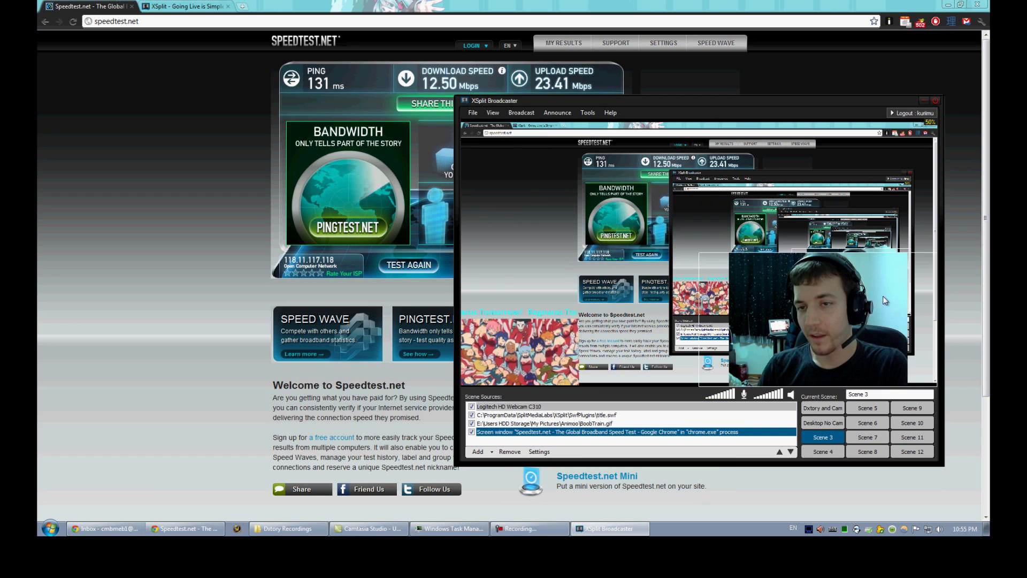
left_click_drag(701, 257, 854, 322)
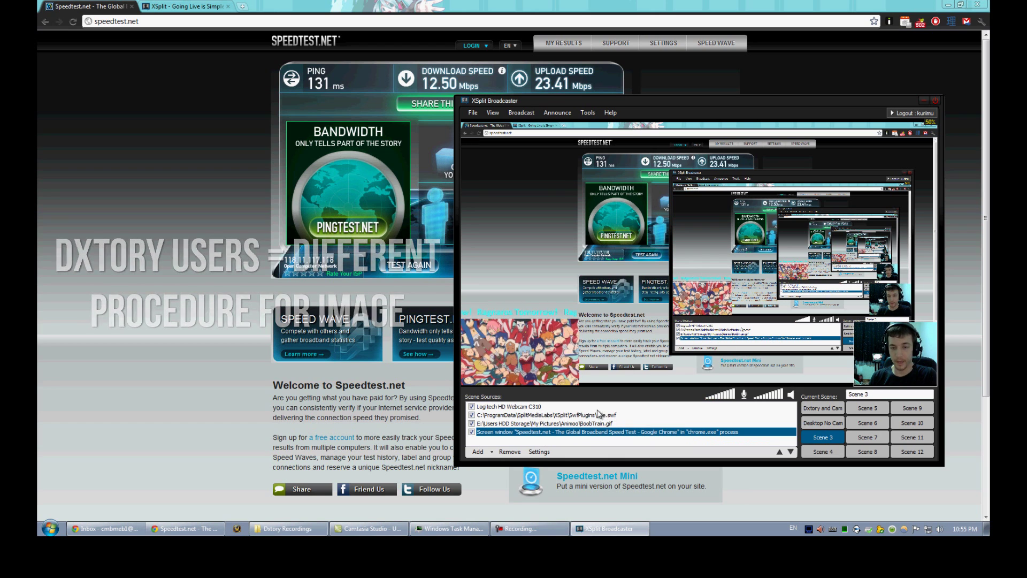
- Delete the Speedtest.net Chrome window source from Scene 3
key("Delete")
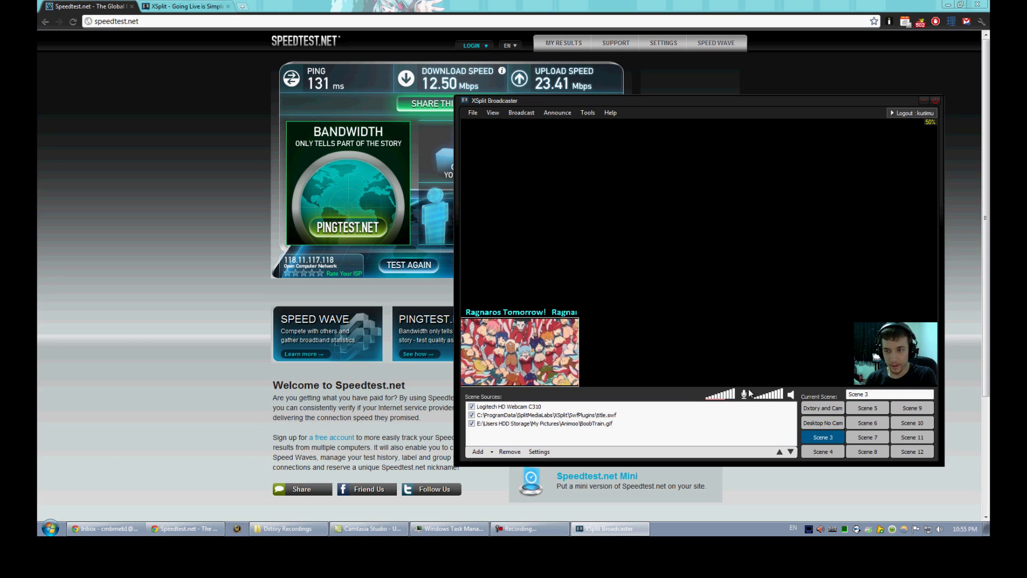
- Add Dxtory Video 1 as a camera source, enlarged to fill Scene 3 and placed beneath all other sources
left_click(492, 451)
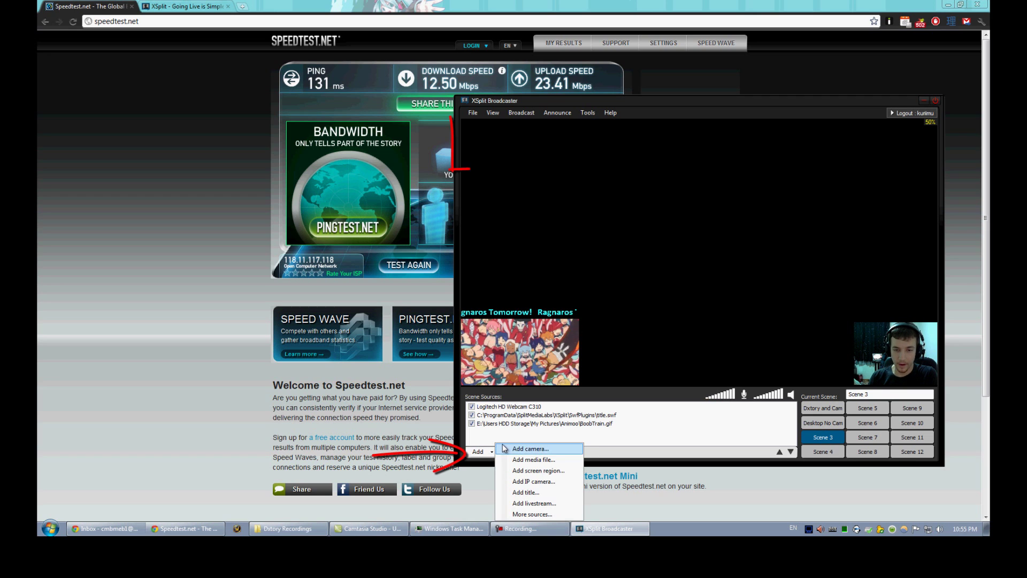
left_click(503, 448)
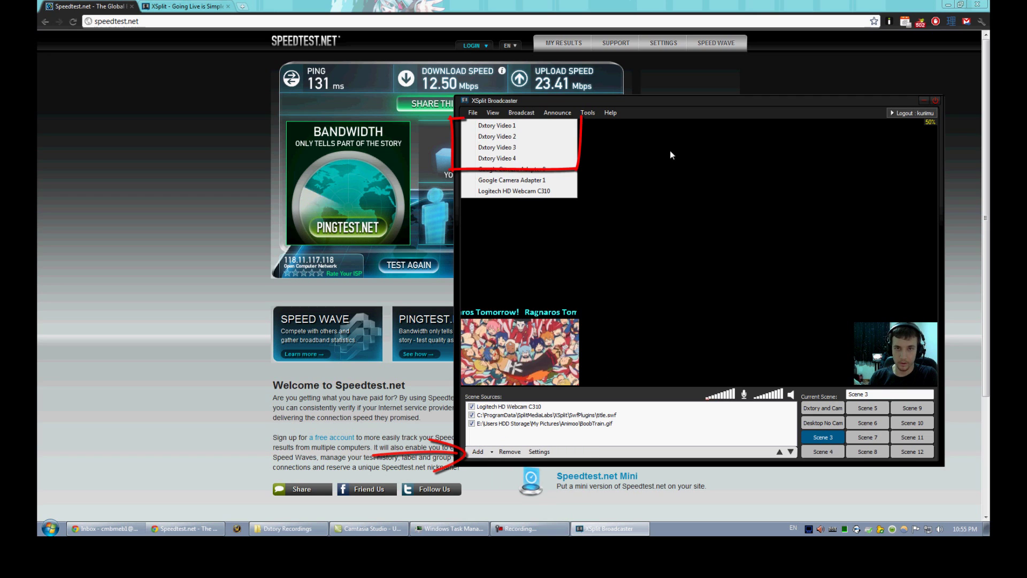
left_click(512, 127)
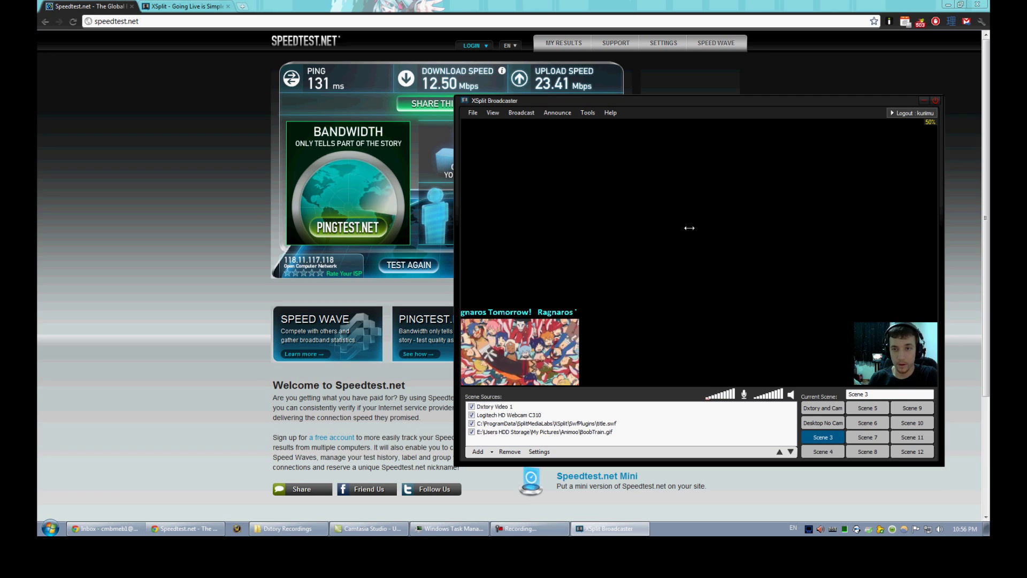
left_click_drag(699, 251, 936, 385)
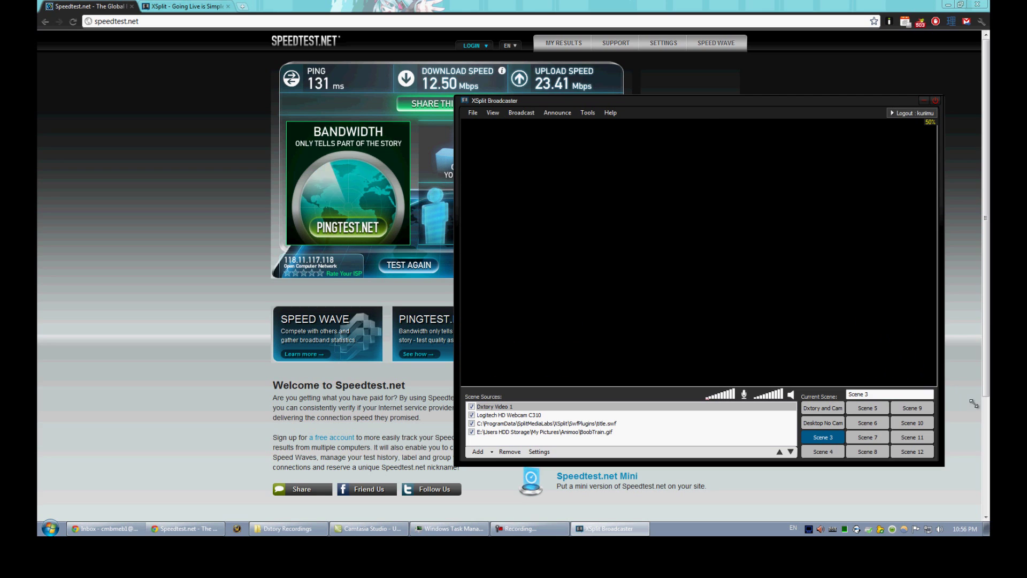
left_click_drag(511, 411, 509, 437)
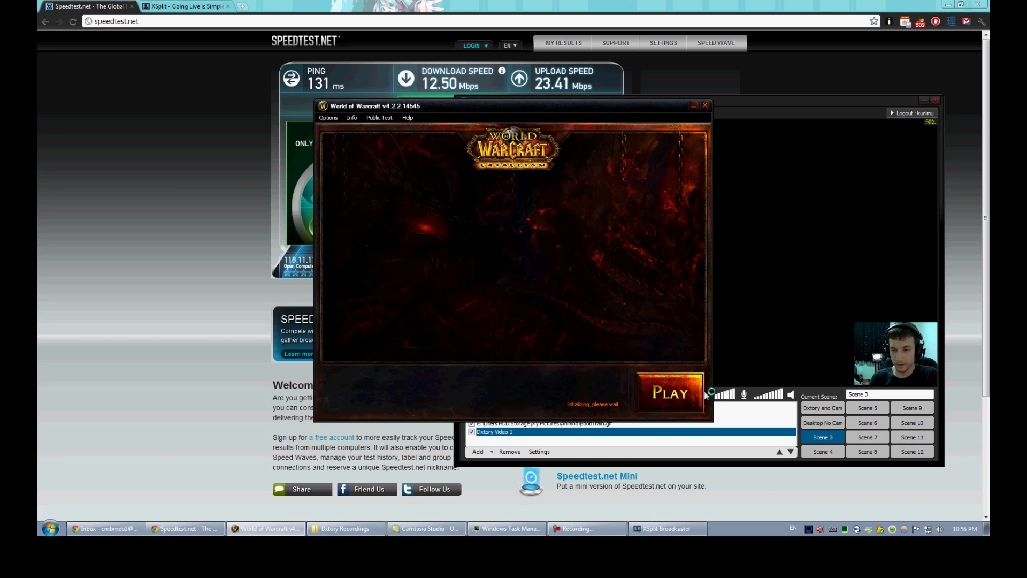
- Start World of Warcraft from its launcher and switch back to XSplit Broadcaster, moving its window nearer the middle of the desktop
left_click(703, 394)
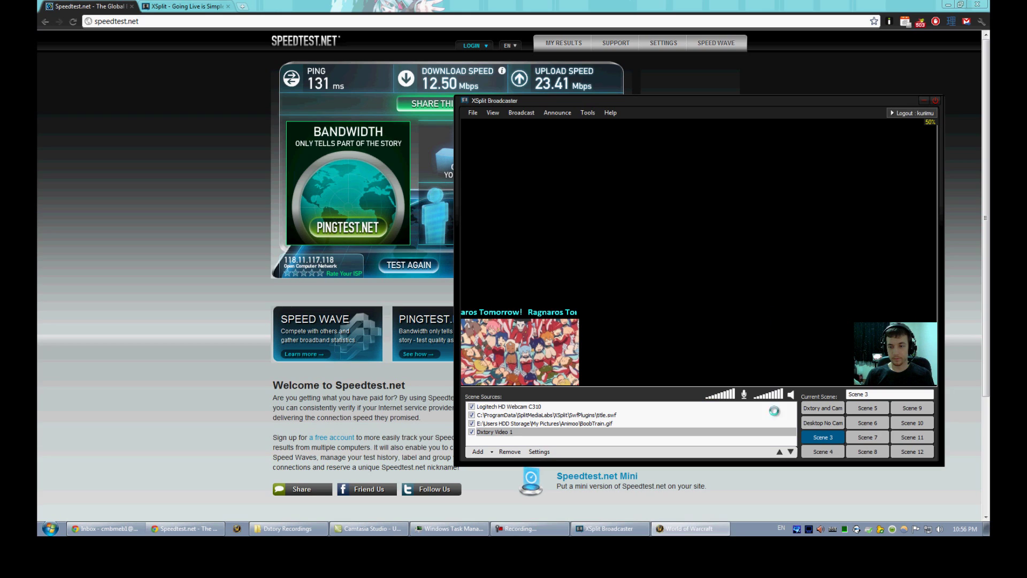
key("alt+Tab")
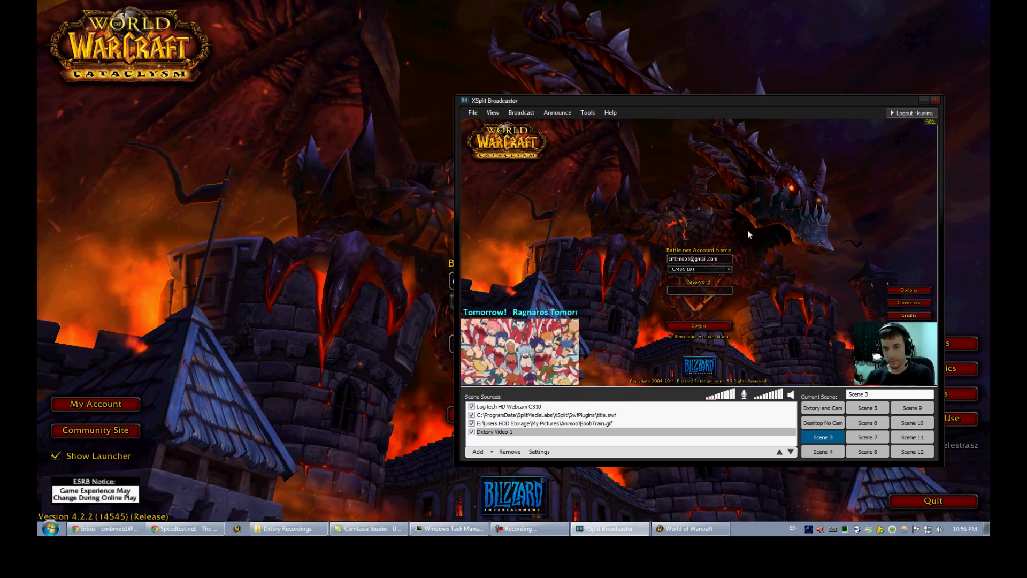
left_click_drag(761, 104, 672, 89)
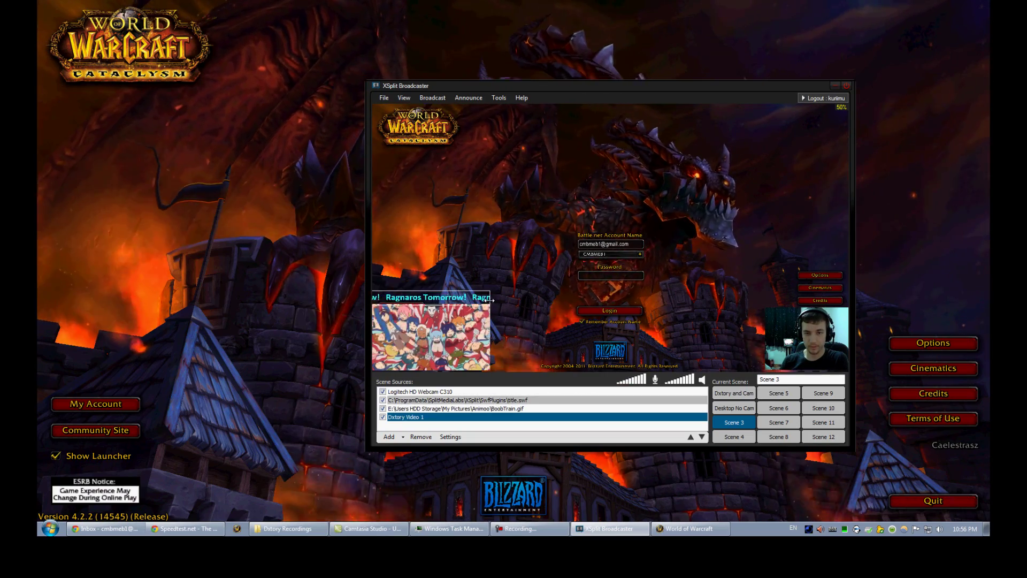
left_click(493, 302)
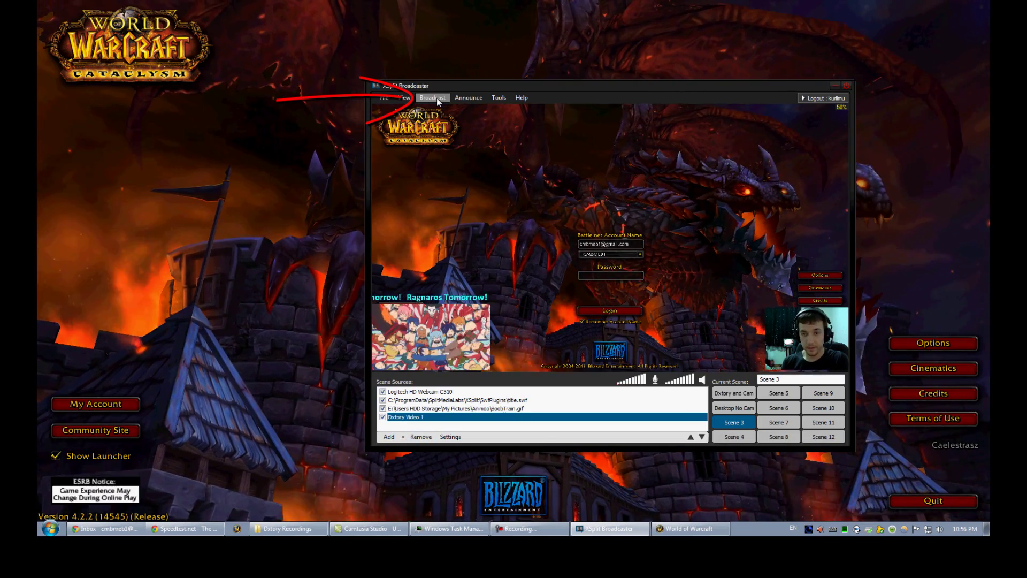
- Review the available broadcast channels, including Justin/TwitchTV, and close the list without starting a stream
left_click(437, 98)
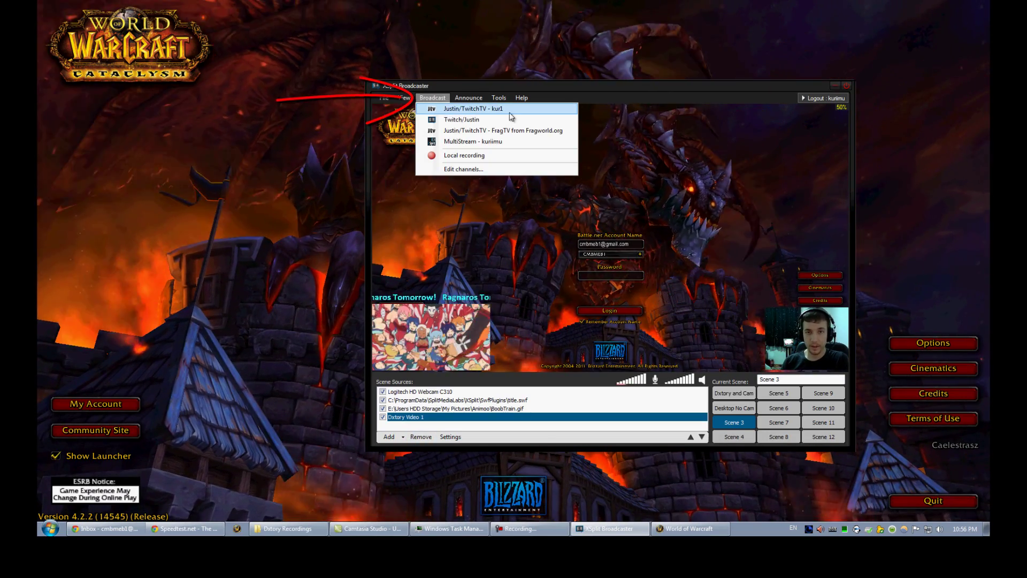
mouse_move(496, 102)
mouse_move(432, 98)
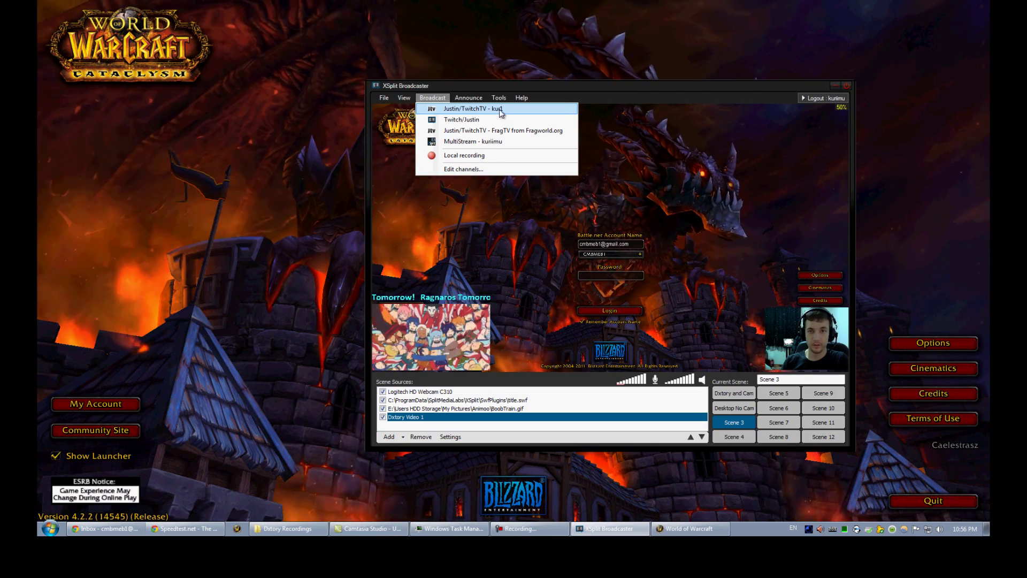
left_click(576, 92)
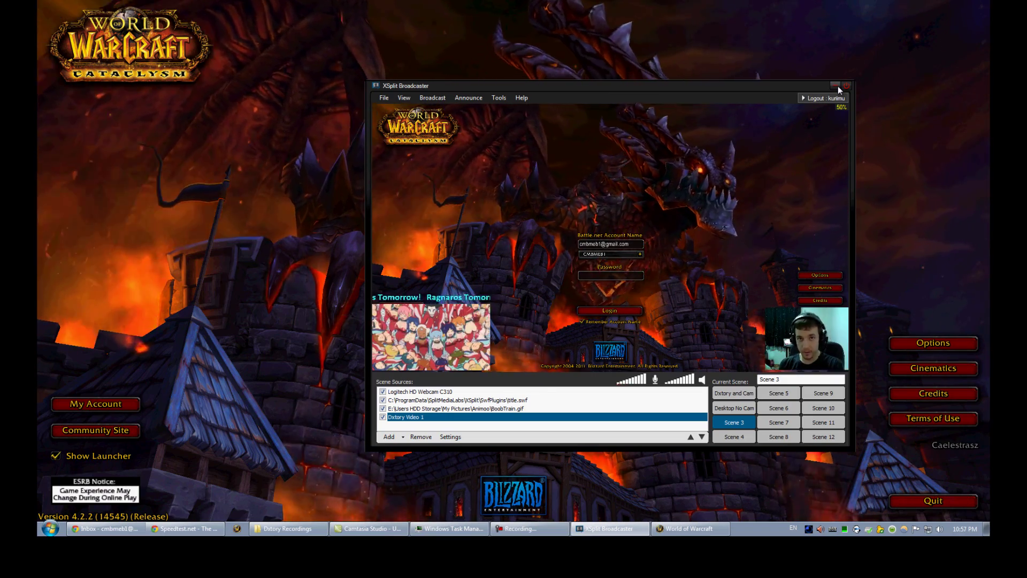
left_click(838, 85)
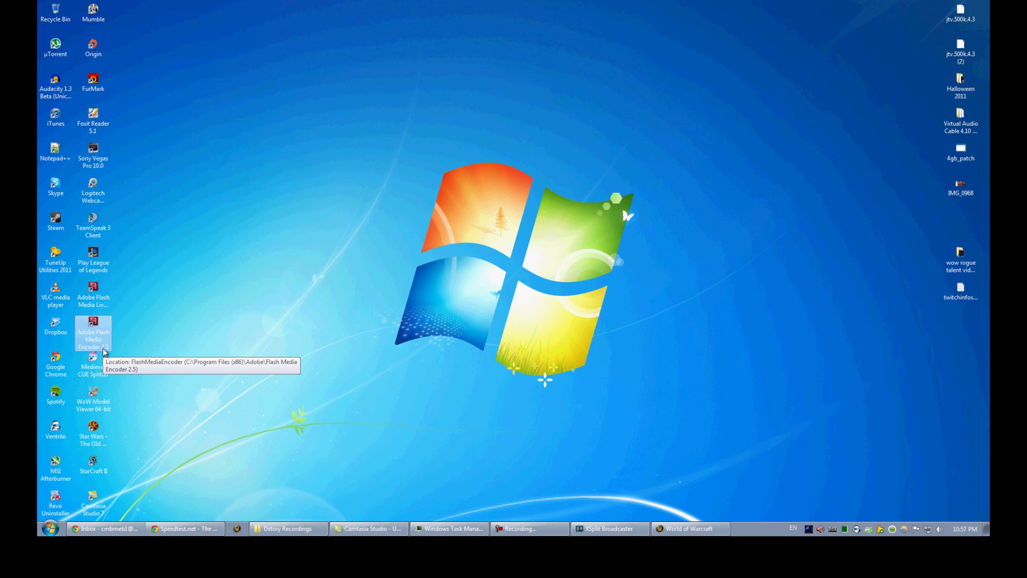
left_click(610, 528)
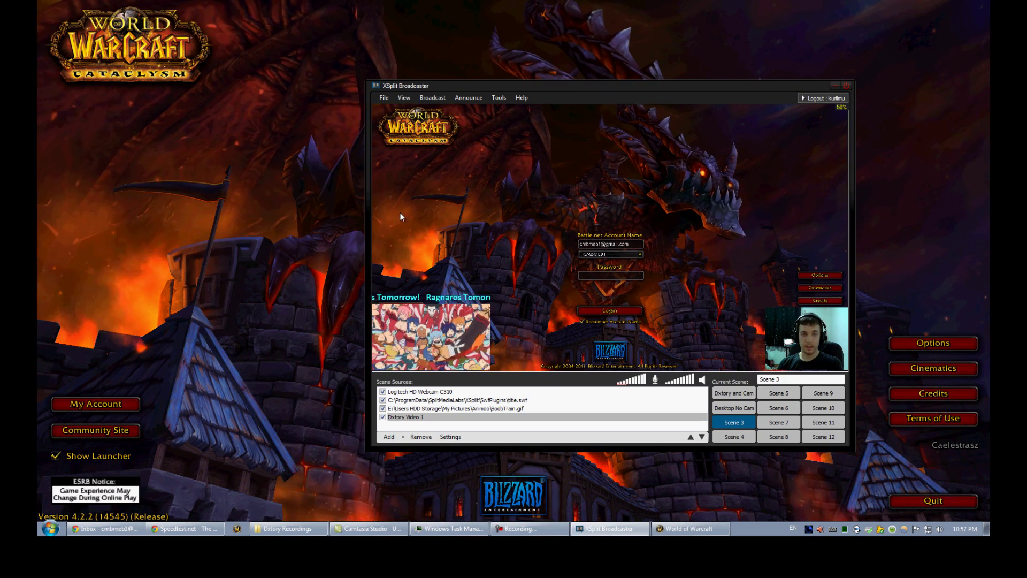